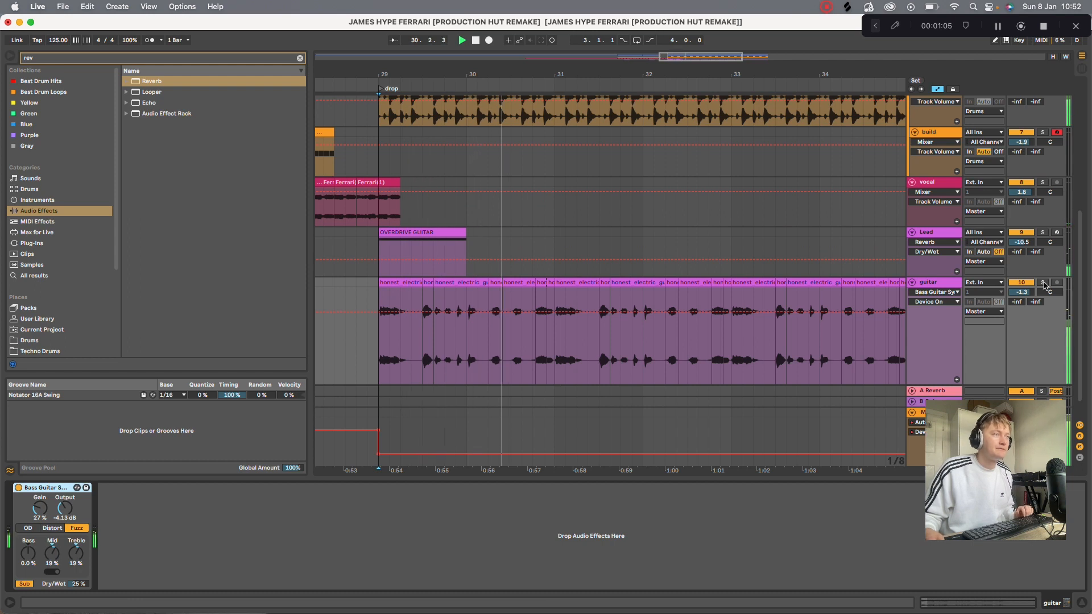
# Solo the Lead track and play it from the drop at bar 29
pyautogui.click(1042, 282)
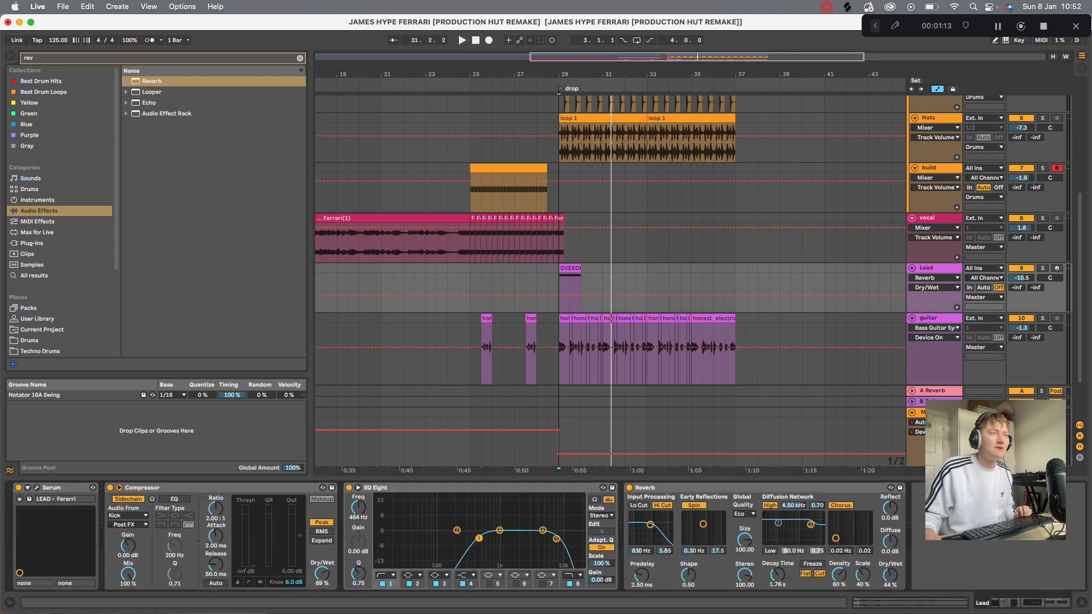
pyautogui.click(1042, 268)
pyautogui.click(558, 275)
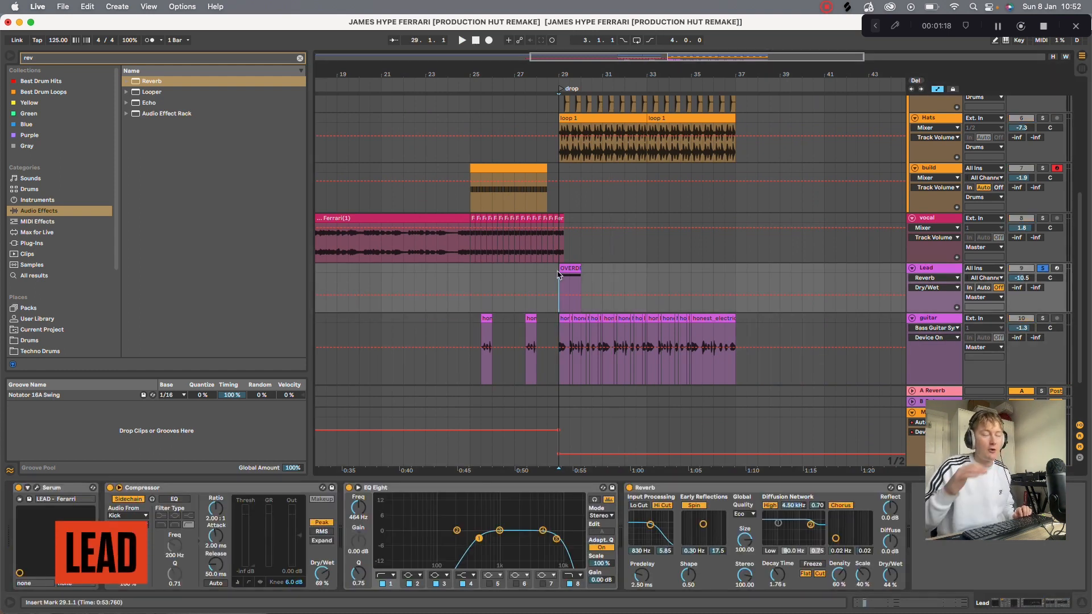
pyautogui.press('space')
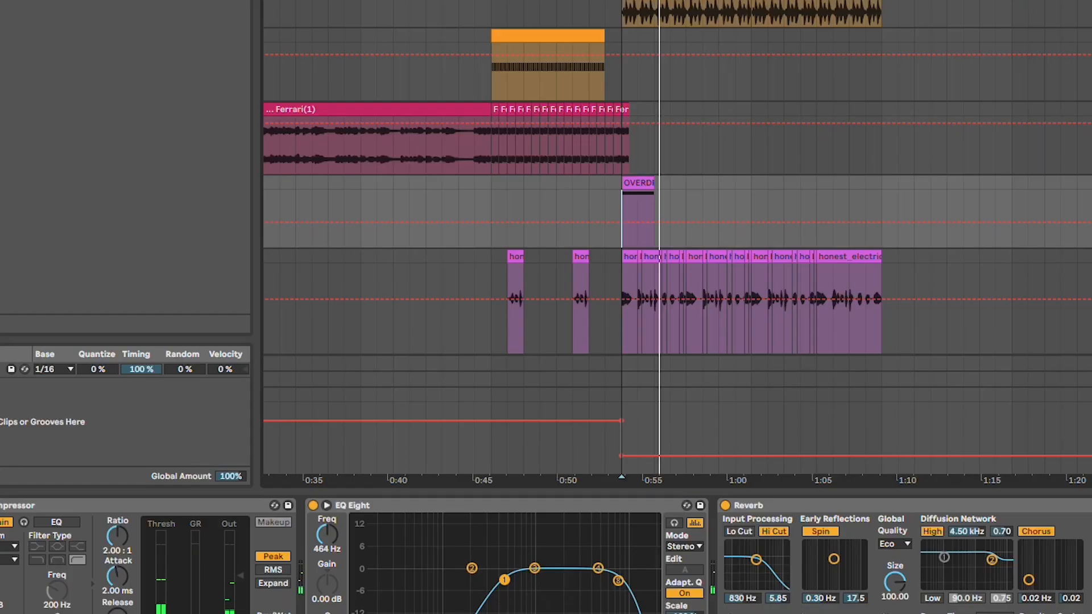
# Open the Lead track's Serum synth and look at the wavetable selection of oscillator B
pyautogui.hotkey('ctrl', 'alt', 'p')
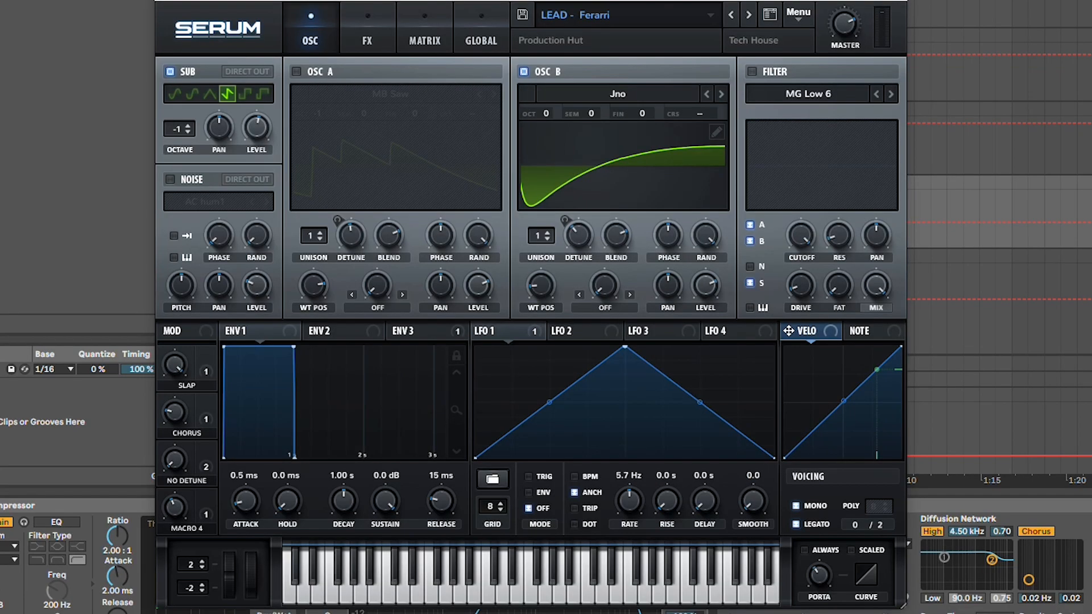
pyautogui.click(618, 94)
pyautogui.click(618, 94)
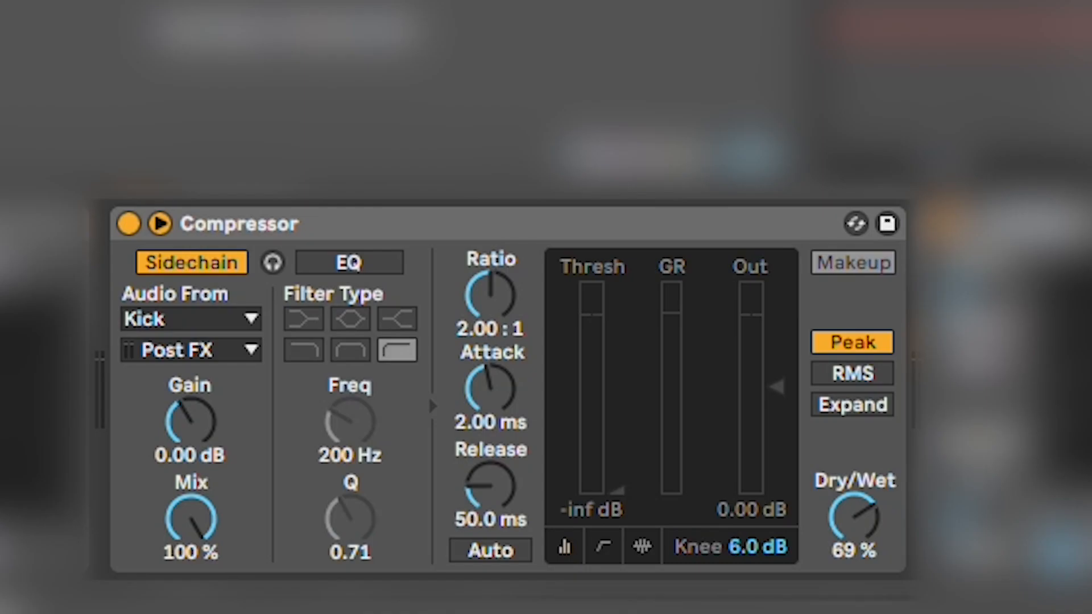
# Switch the Lead track's Compressor and Reverb off and back on, one at a time, to compare the sound
pyautogui.click(128, 224)
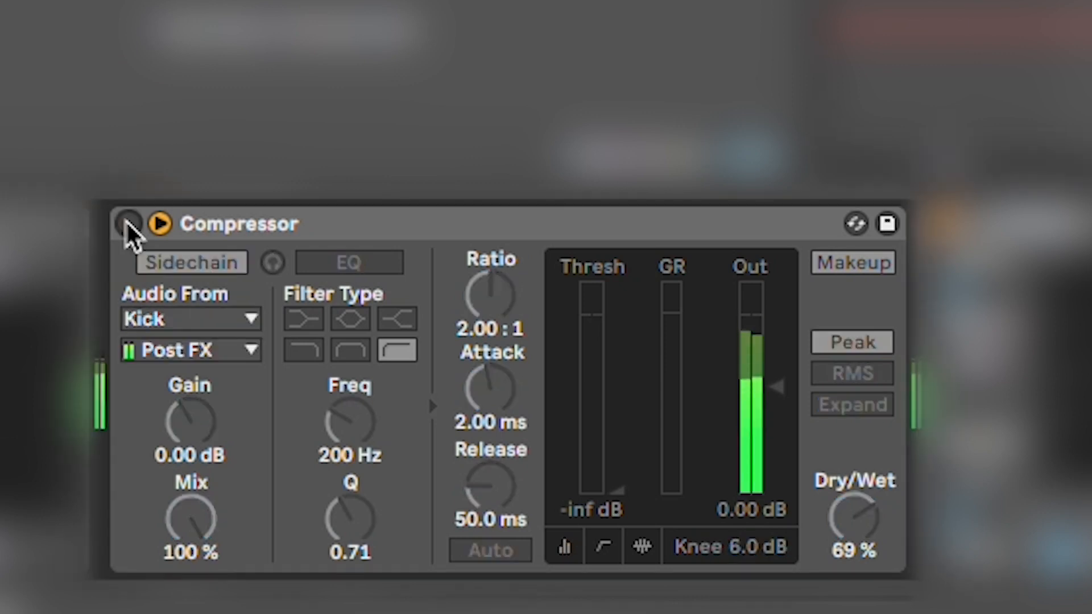
pyautogui.click(129, 224)
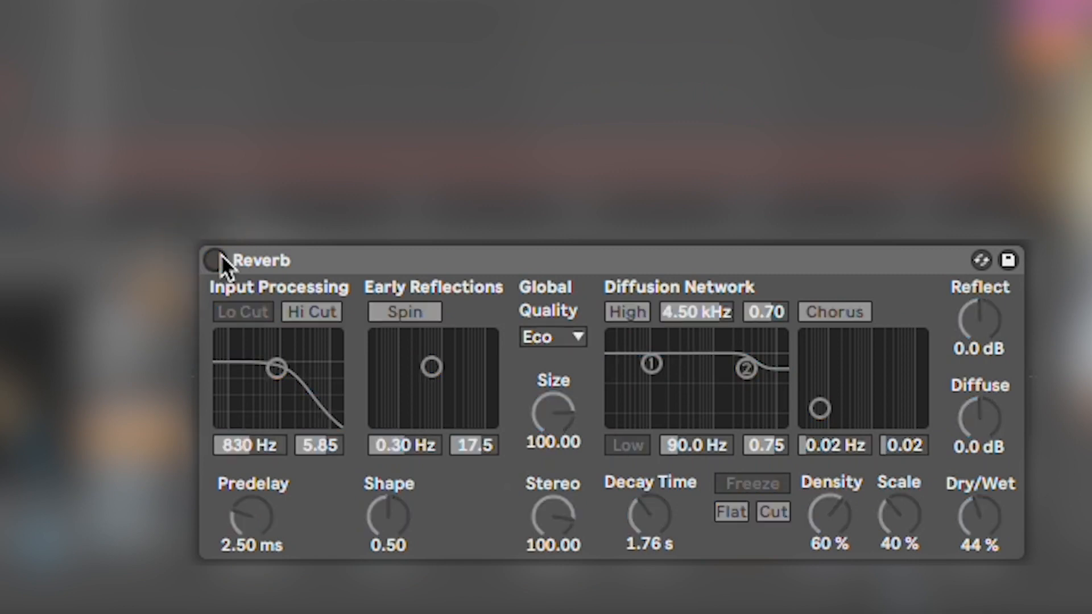
pyautogui.click(221, 256)
pyautogui.click(221, 256)
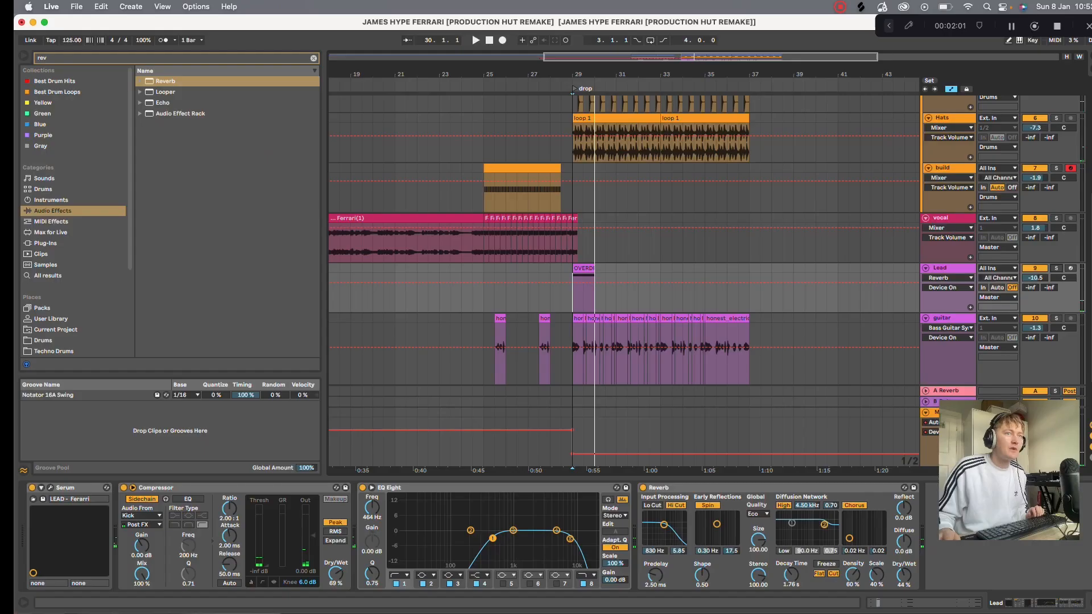
# Examine the vocal track's long clip and its repeated chops leading into the drop
pyautogui.moveTo(405, 75); pyautogui.dragTo(534, 91)
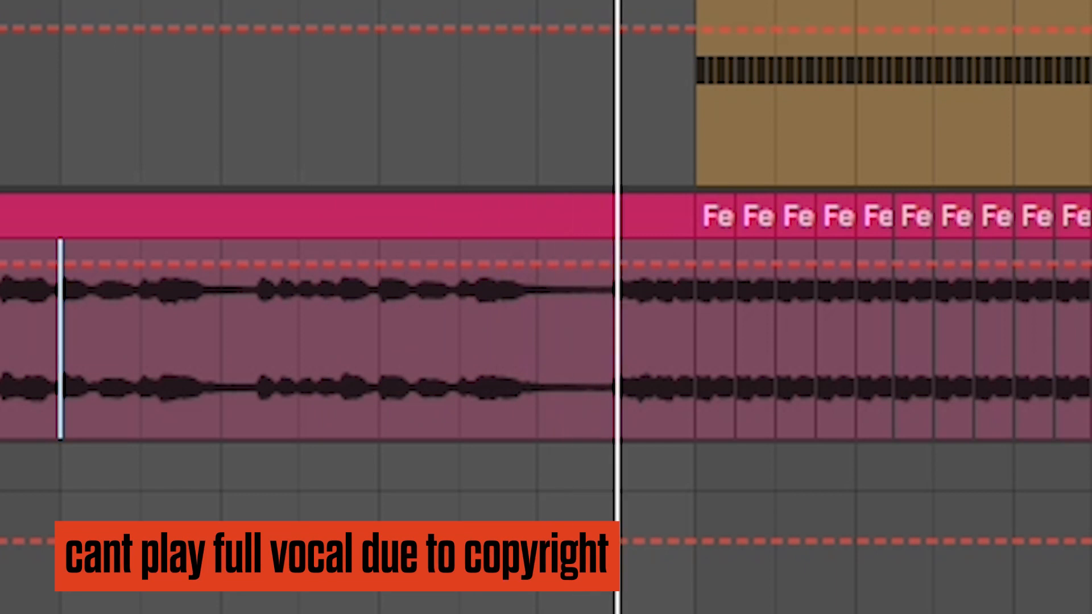
pyautogui.moveTo(1025, 3); pyautogui.dragTo(753, 2)
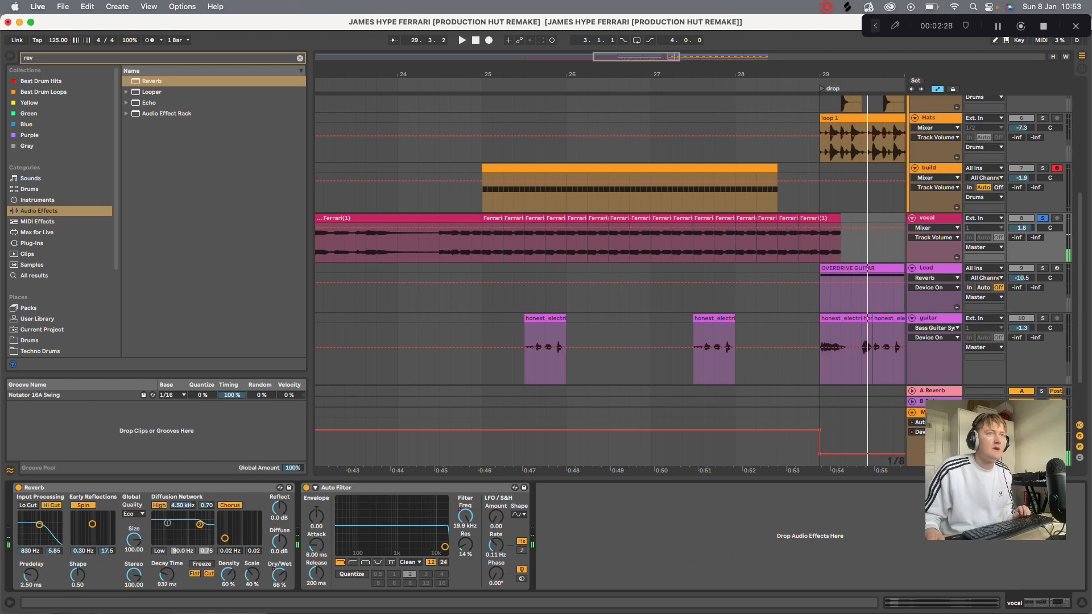
pyautogui.scroll(-3, 475, 244)
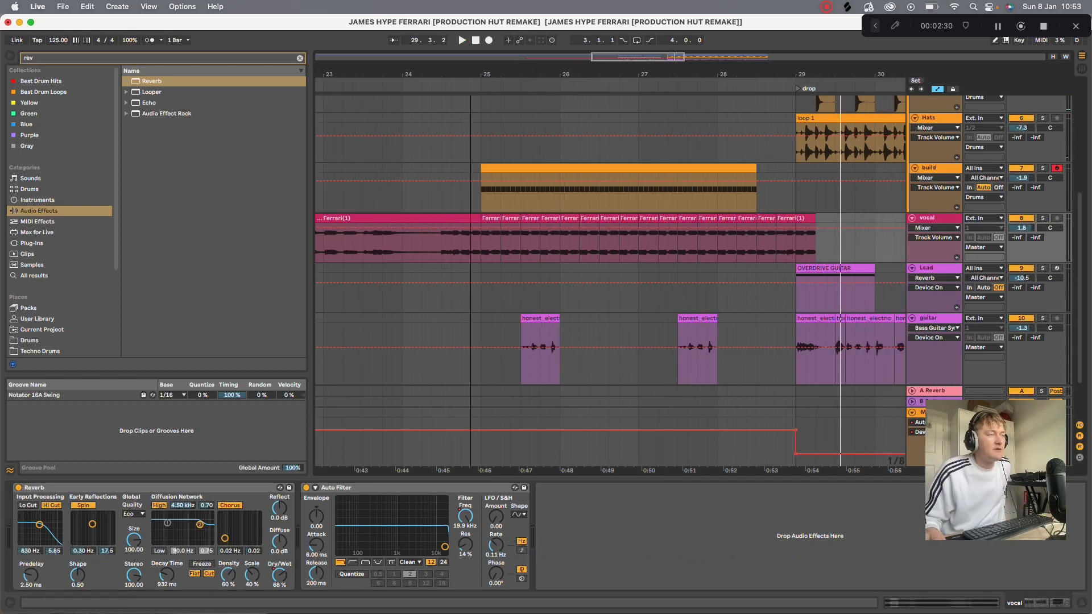
pyautogui.click(472, 243)
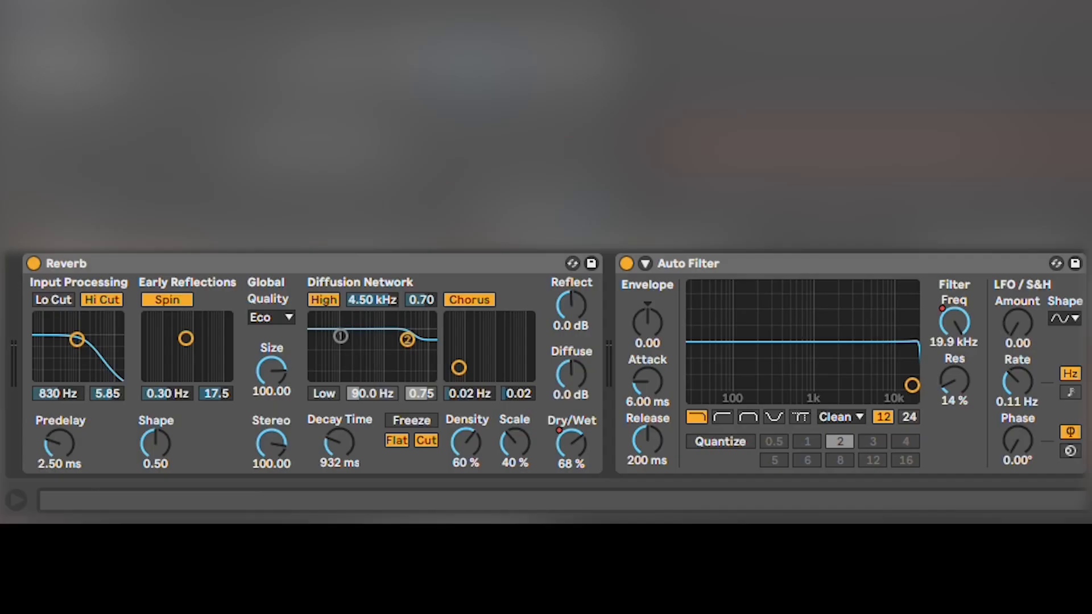
# Show the vocal track's automation for the Reverb Dry/Wet, followed by the Auto Filter frequency
pyautogui.rightClick(581, 444)
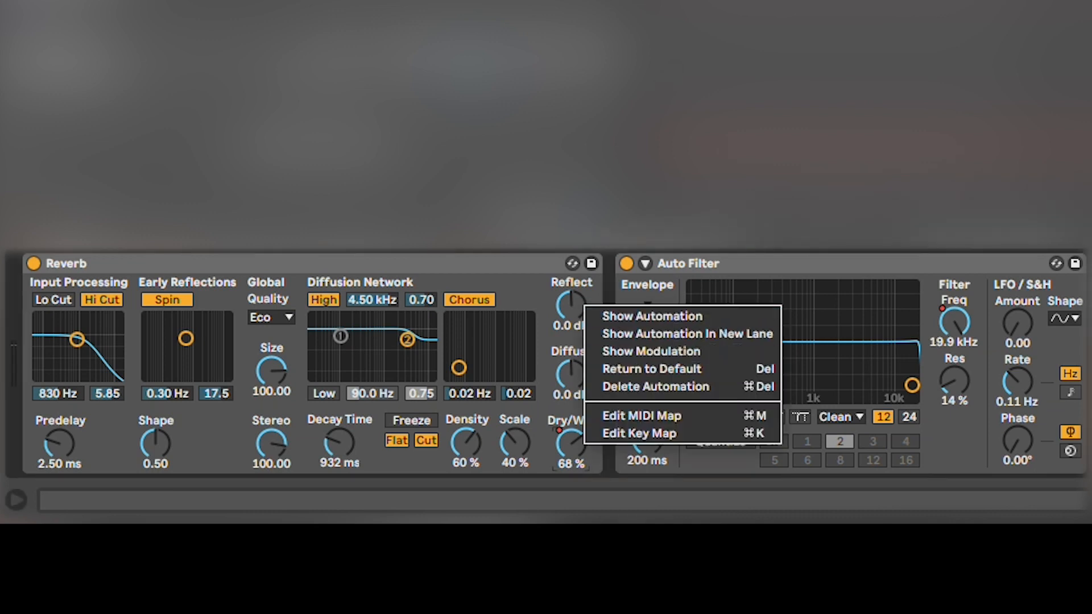
pyautogui.click(625, 315)
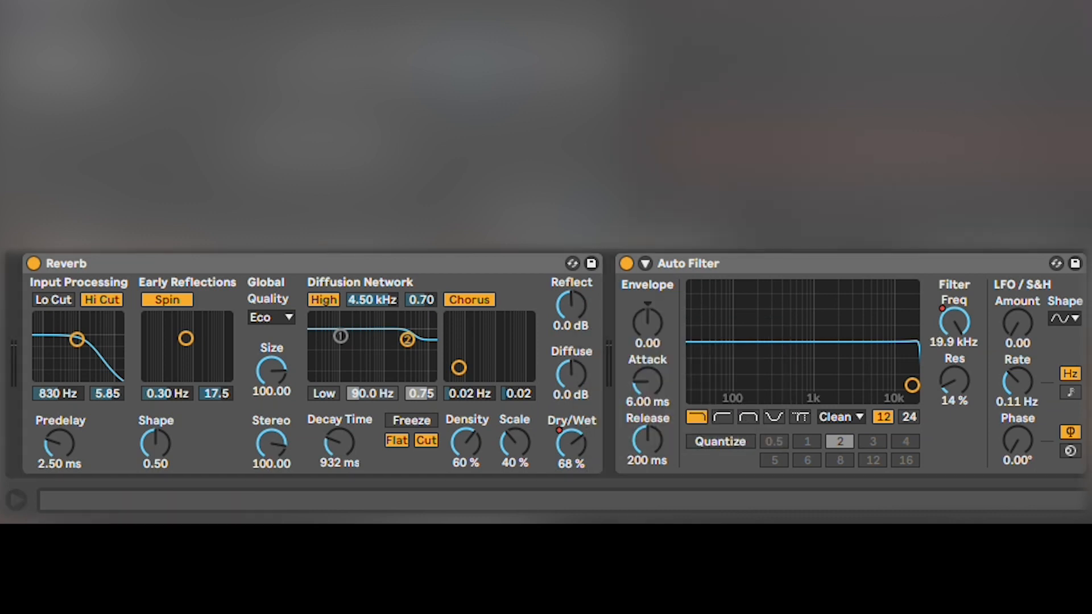
pyautogui.rightClick(954, 323)
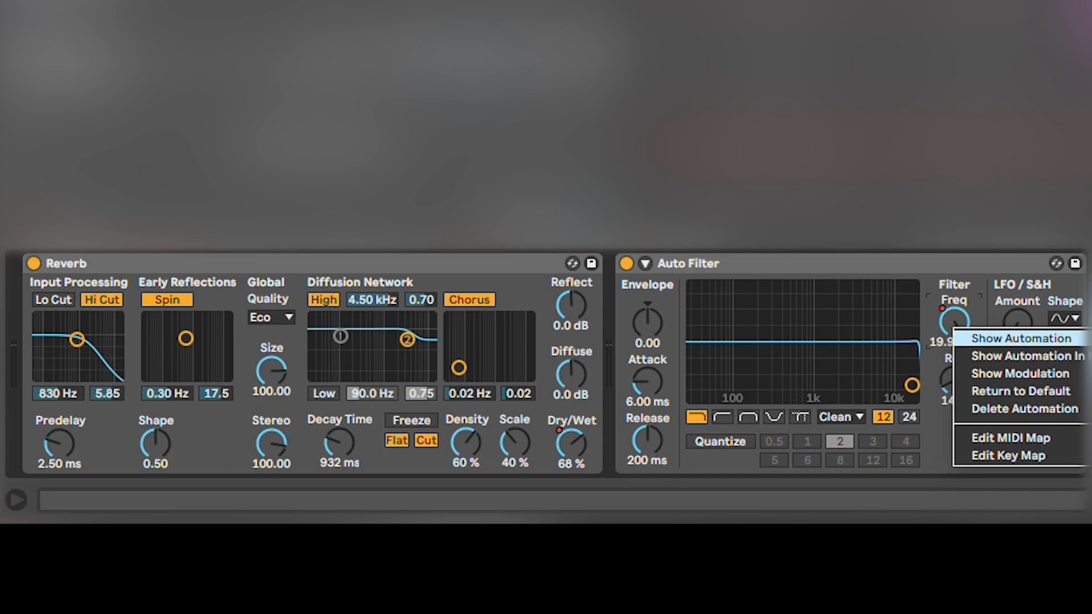
pyautogui.click(1018, 339)
# Bring back the Reverb Dry/Wet automation on the vocal track and play from bar 24.3.1
pyautogui.rightClick(281, 574)
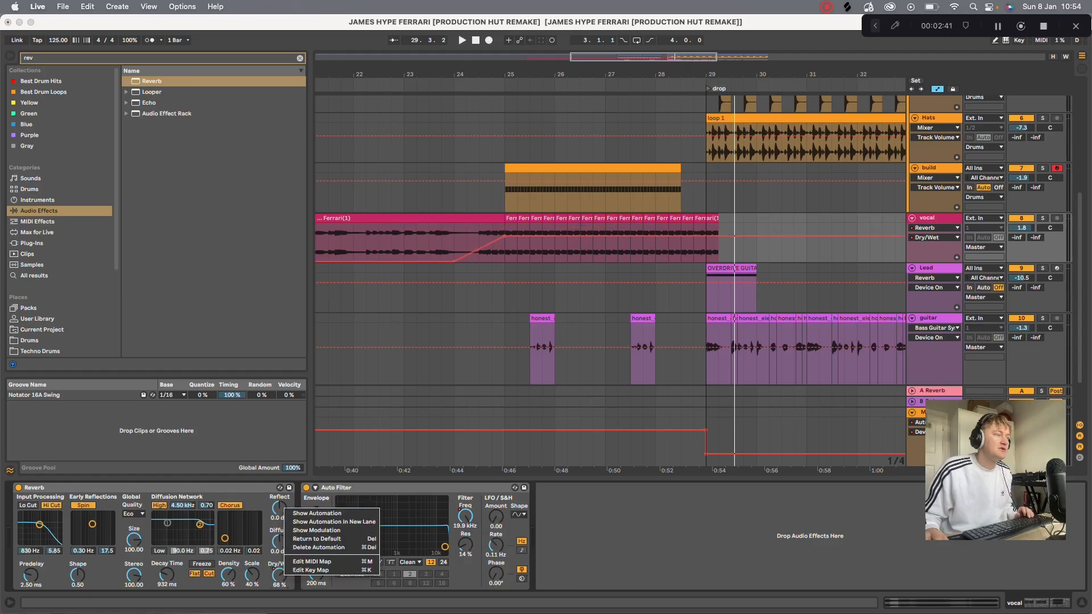
pyautogui.click(317, 513)
pyautogui.click(479, 242)
pyautogui.press('space')
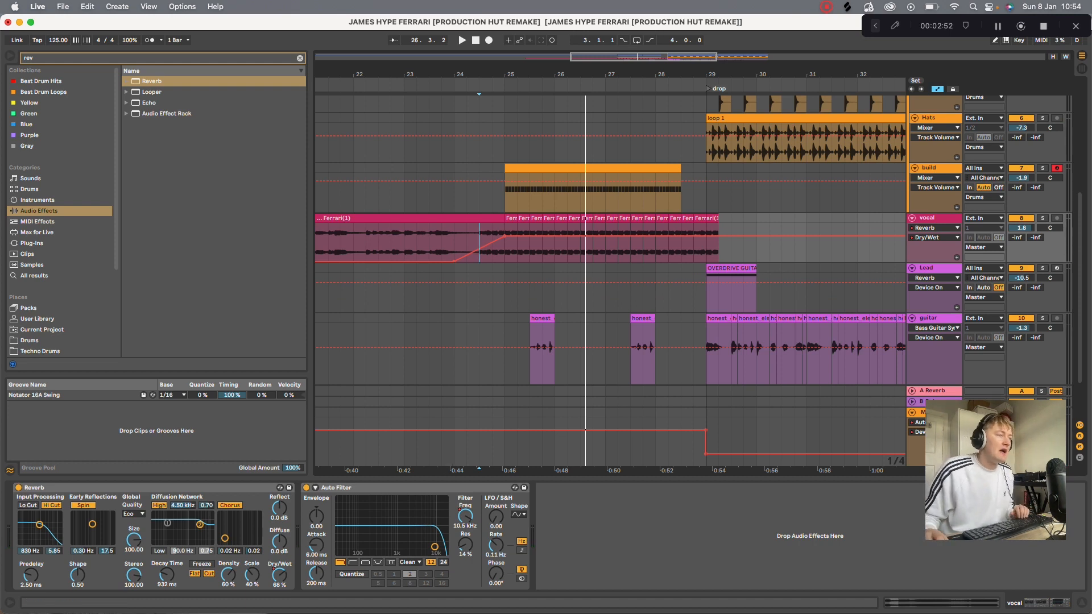
# Show the vocal's Auto Filter frequency automation, play from bar 24.4.1 and slightly lower the breakpoint at bar 25
pyautogui.rightClick(464, 514)
pyautogui.click(485, 520)
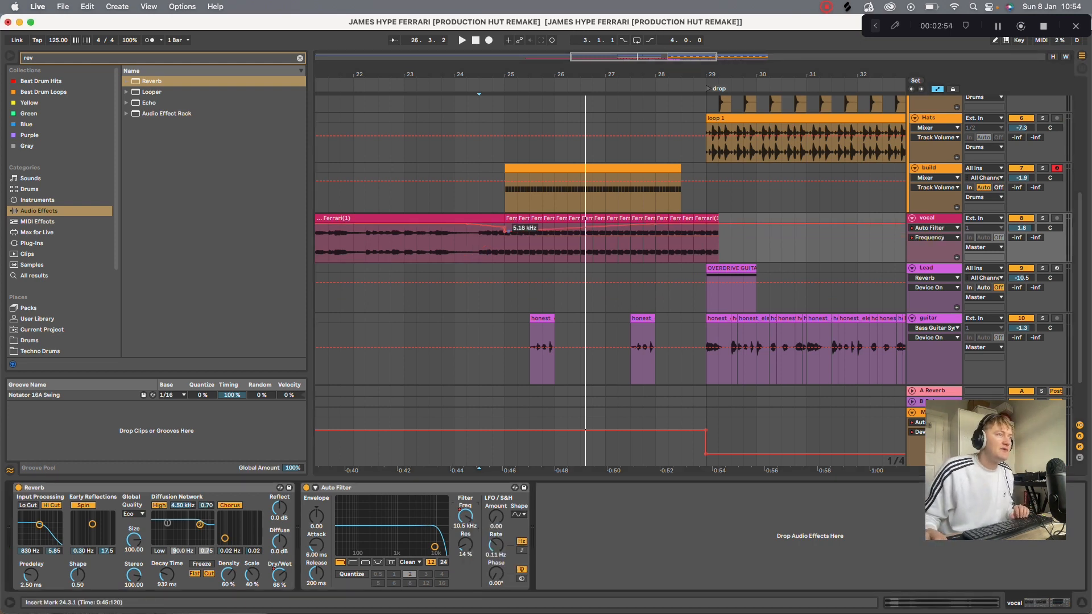
pyautogui.click(492, 243)
pyautogui.press('space')
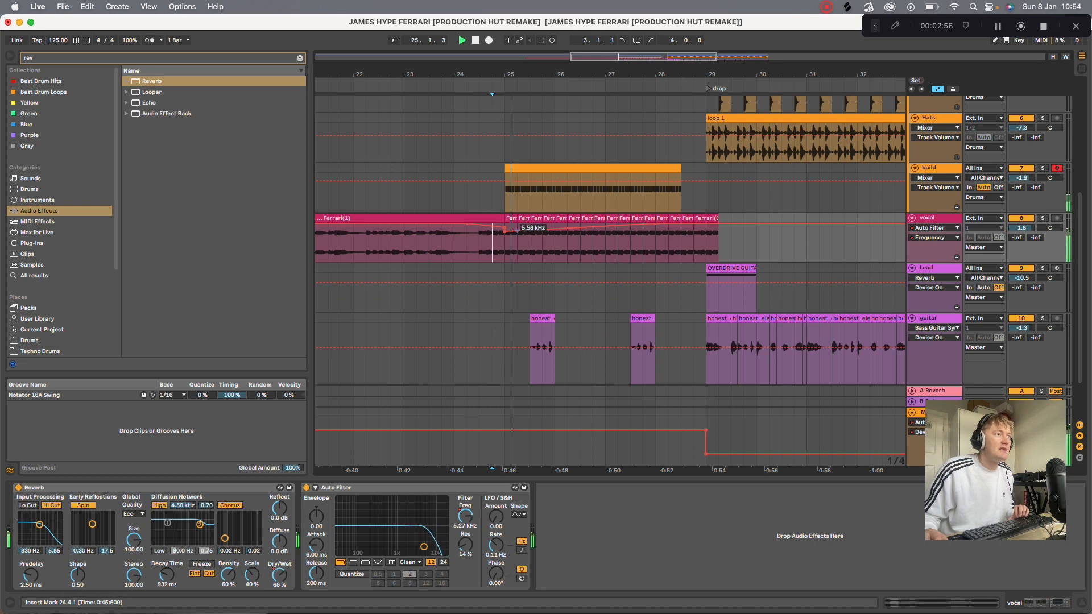
pyautogui.moveTo(505, 230)
pyautogui.mouseDown()
pyautogui.moveTo(504, 247)
pyautogui.moveTo(504, 235)
pyautogui.mouseUp()
pyautogui.press('space')
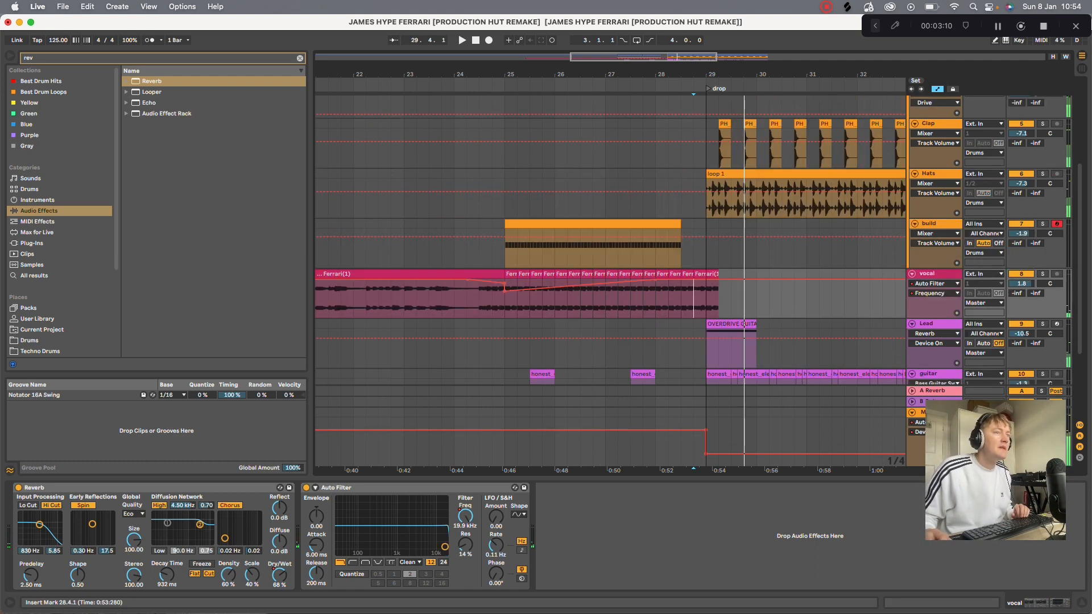
# Listen to the soloed vocal's last chops before the drop and select the final vocal clip that runs past it
pyautogui.press('space')
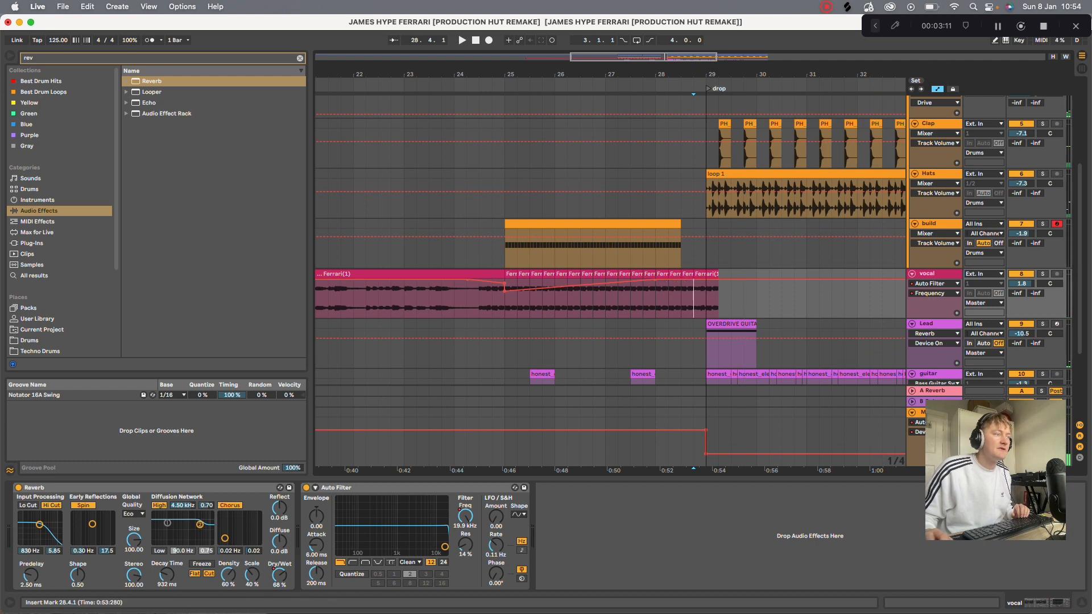
pyautogui.rightClick(464, 516)
pyautogui.click(492, 522)
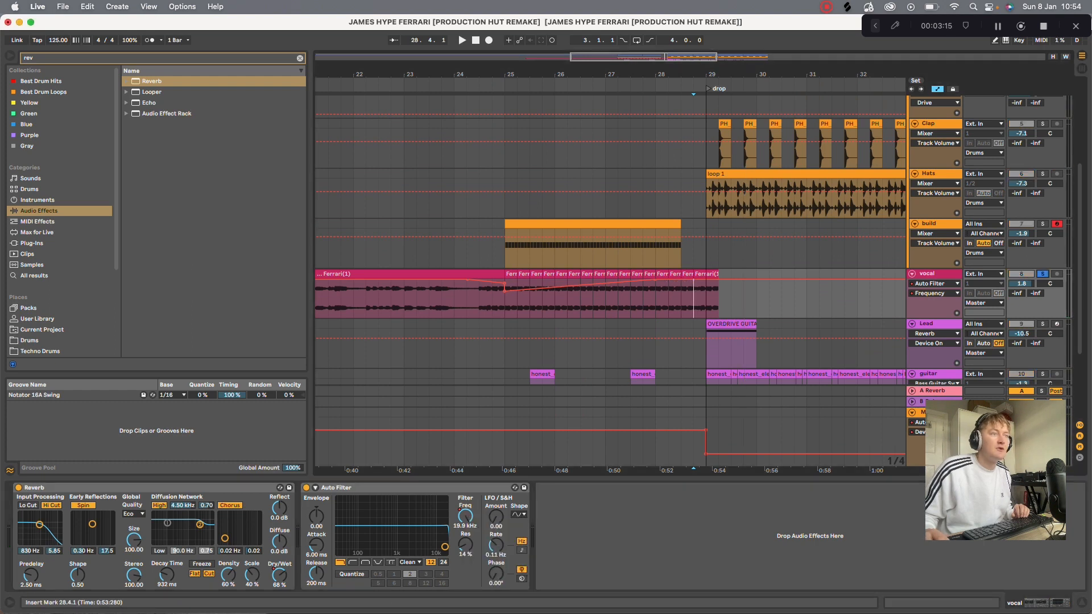
pyautogui.press('space')
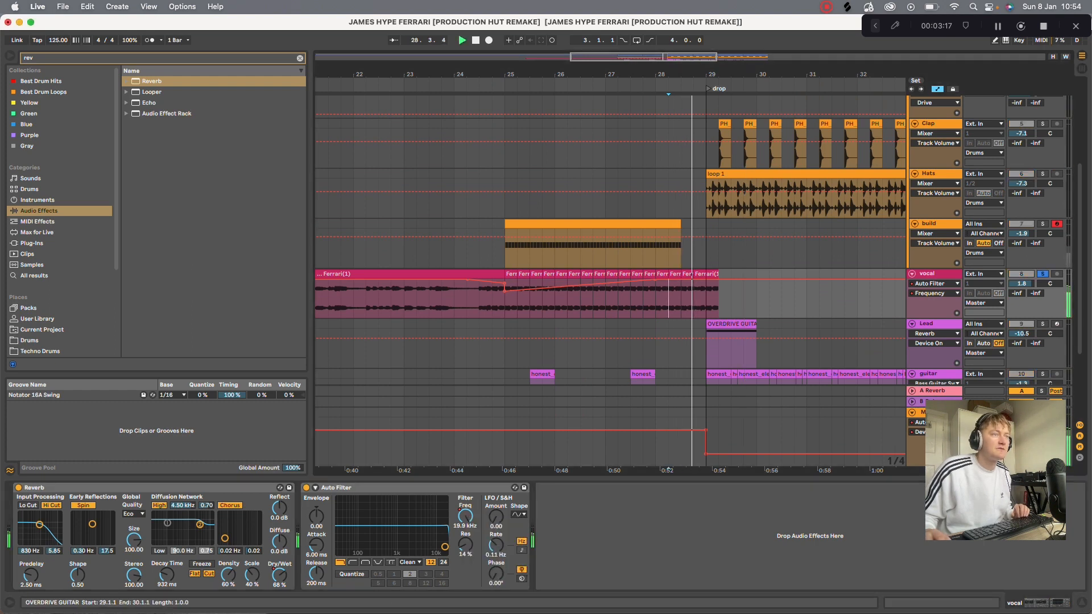
pyautogui.press('space')
pyautogui.click(705, 274)
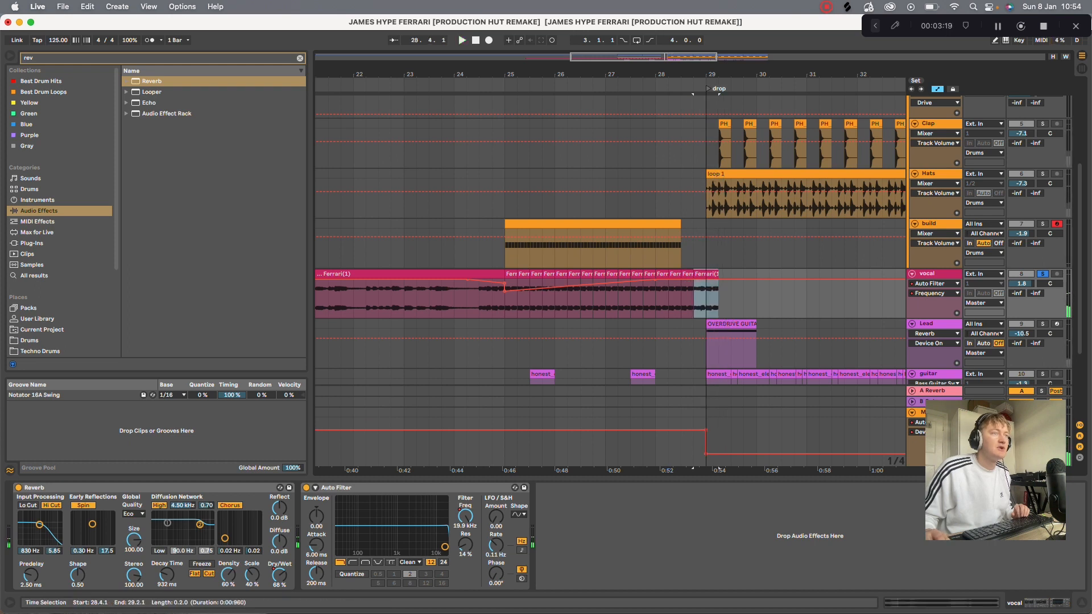
# Play the build track's snare roll from bar 25 with the Drums group soloed
pyautogui.scroll(2, 706, 274)
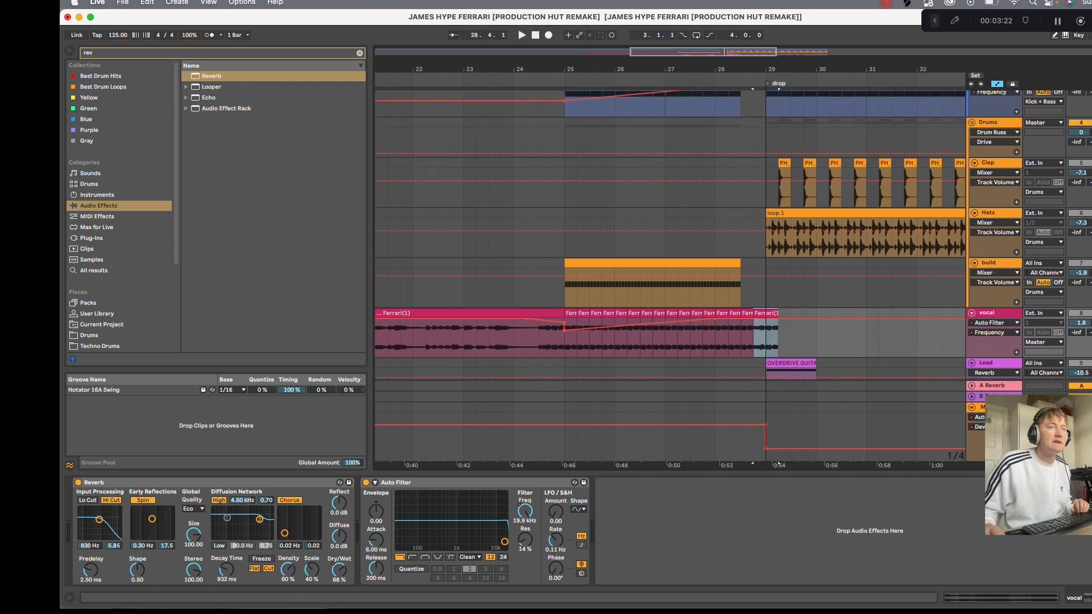
pyautogui.click(1081, 263)
pyautogui.click(566, 294)
pyautogui.press('space')
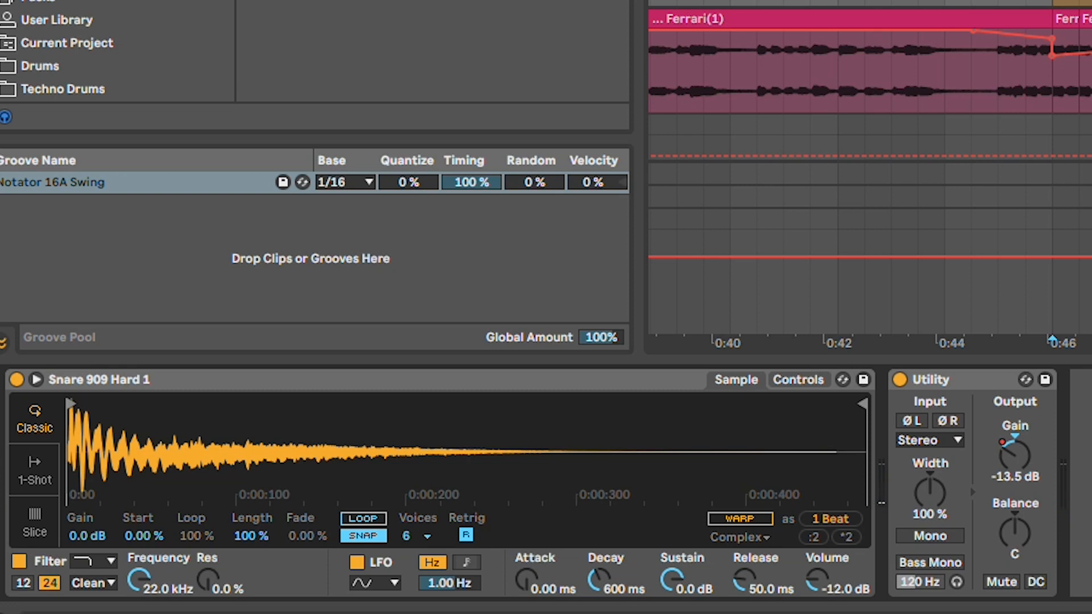
# Show the Utility Gain automation on the build track to review the snare roll's volume rise
pyautogui.rightClick(1015, 445)
pyautogui.click(1053, 454)
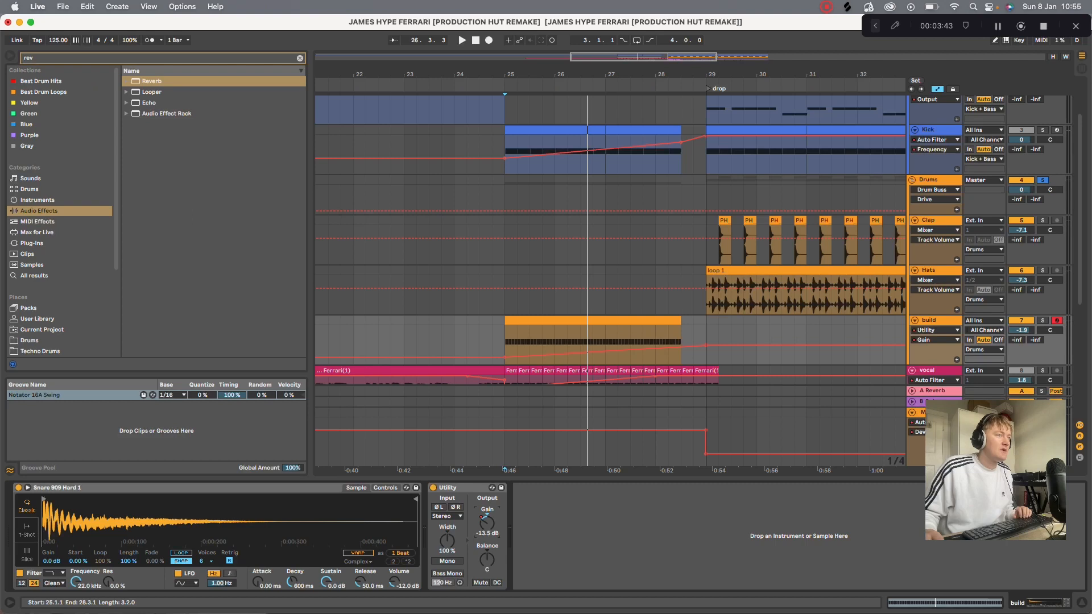
pyautogui.press('space')
# Open the build clip's MIDI notes and choose Notator 16A Swing as the clip's groove
pyautogui.doubleClick(569, 227)
pyautogui.scroll(-1, 568, 455)
pyautogui.scroll(2, 183, 432)
pyautogui.click(183, 432)
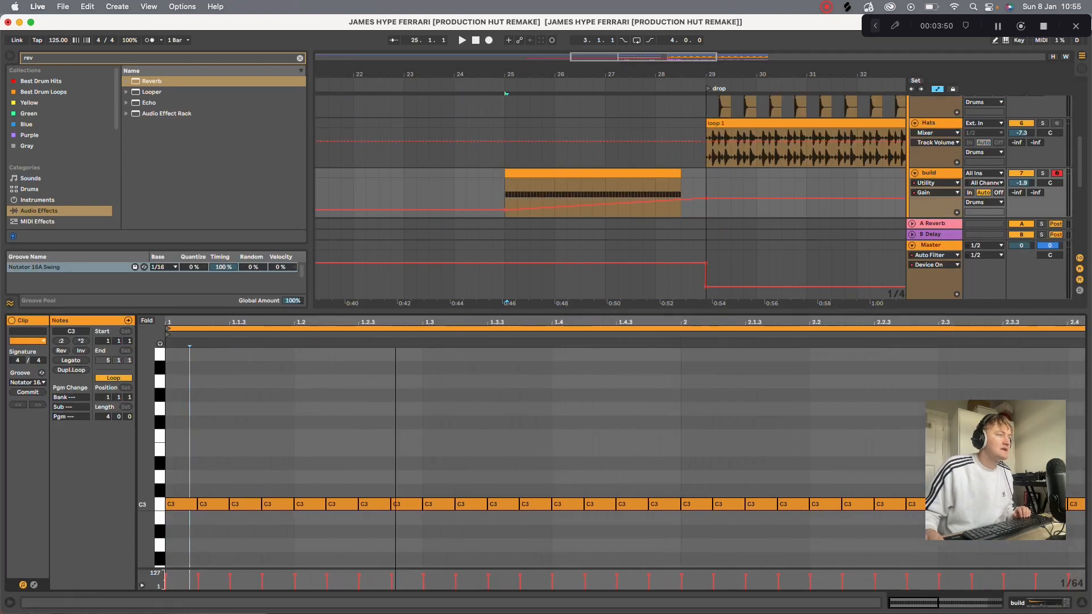
pyautogui.click(28, 382)
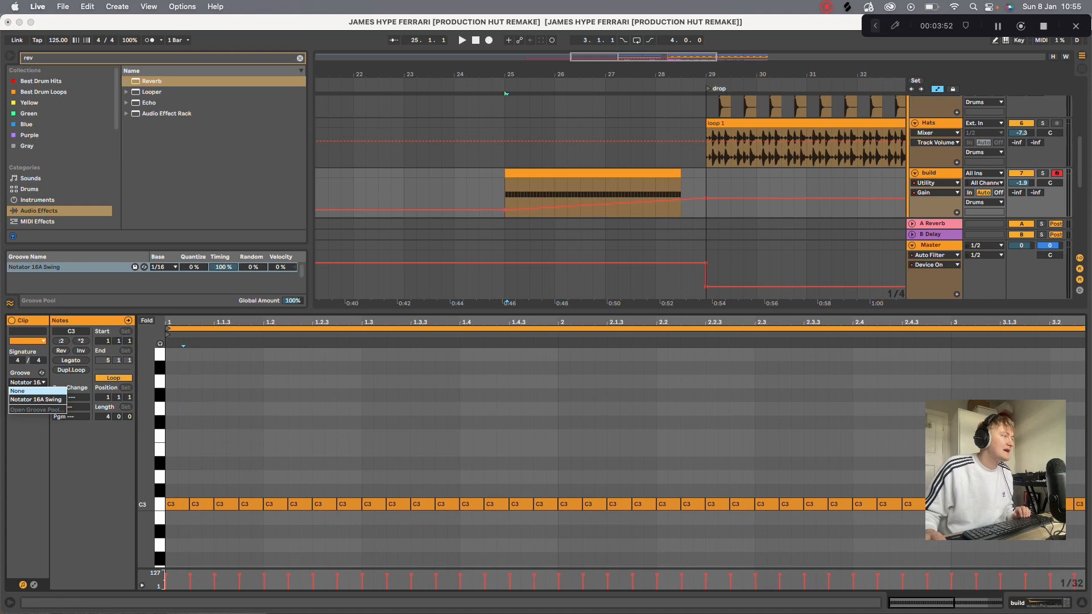
pyautogui.click(36, 400)
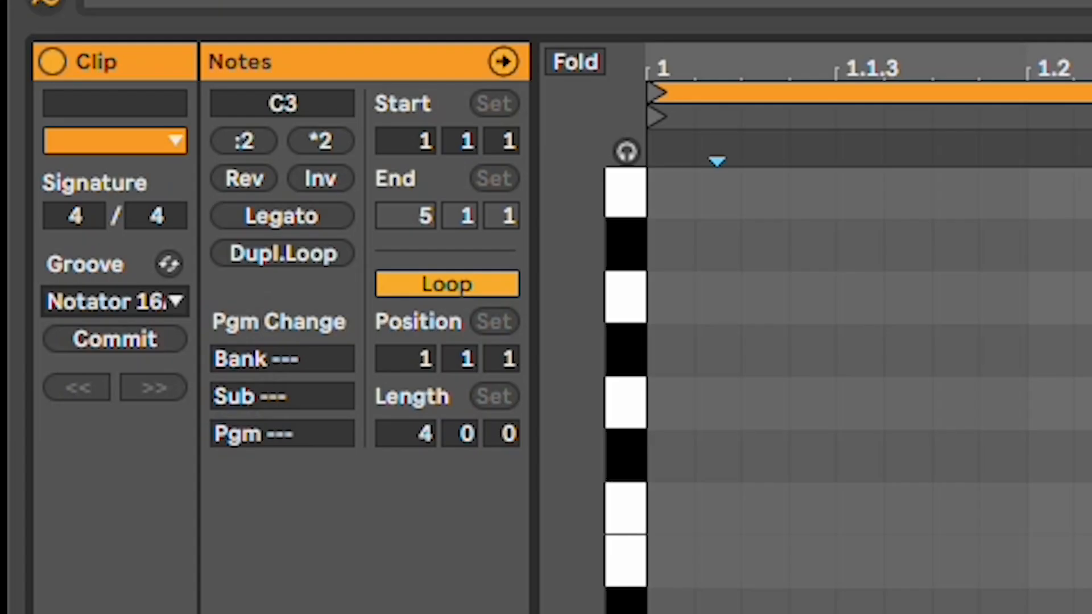
# Browse the Logic and Notator folders of Swing and Groove in groove hot-swap mode, leave it unswapped and close the clip view
pyautogui.click(169, 264)
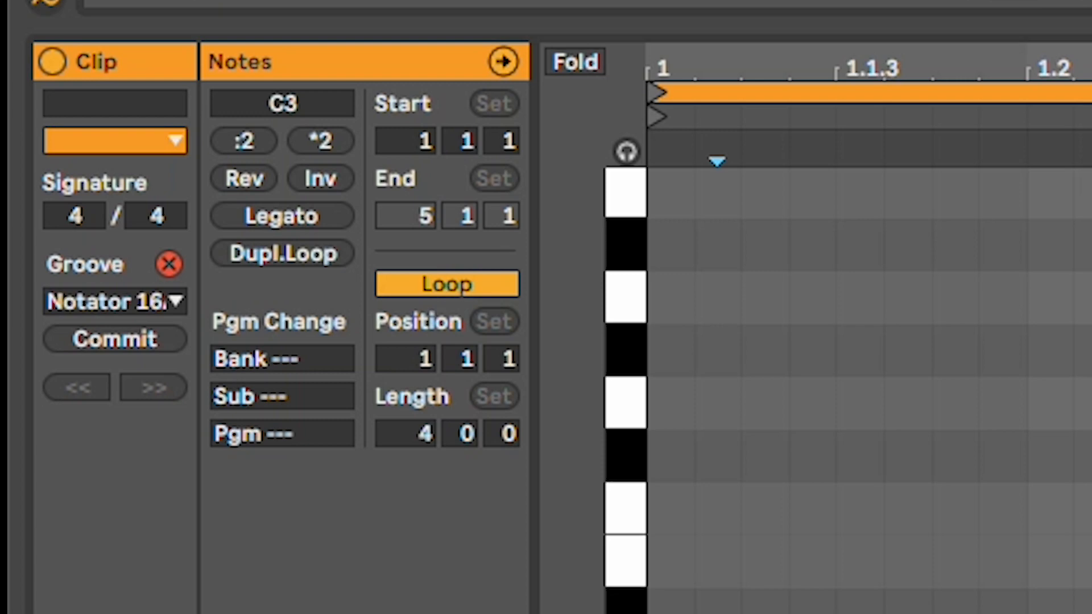
pyautogui.press('Up')
pyautogui.press('Right')
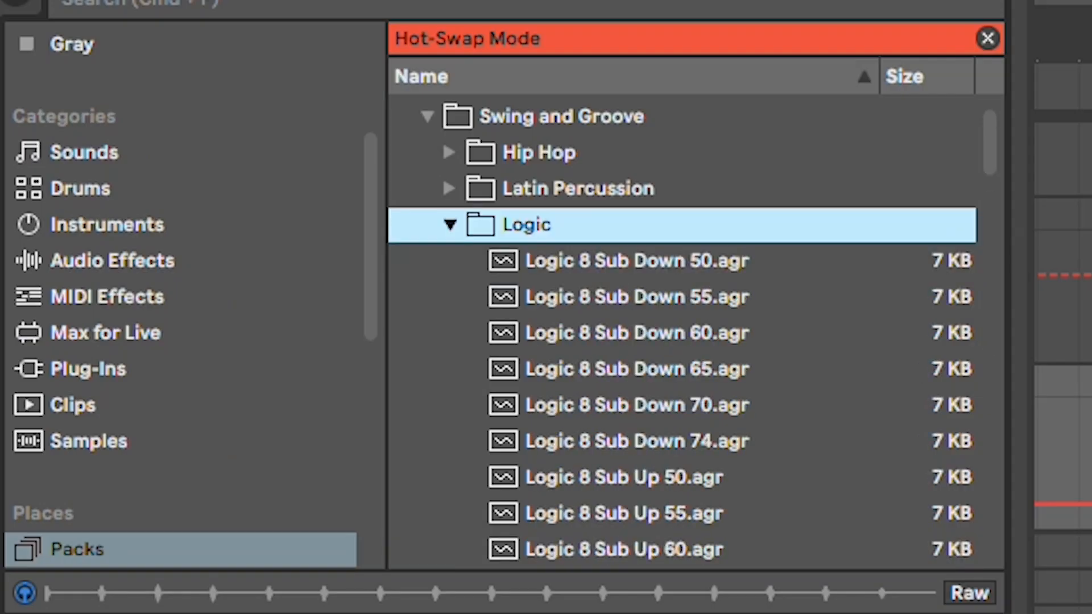
pyautogui.press('Left')
pyautogui.press('Down')
pyautogui.press('Down')
pyautogui.press('Right')
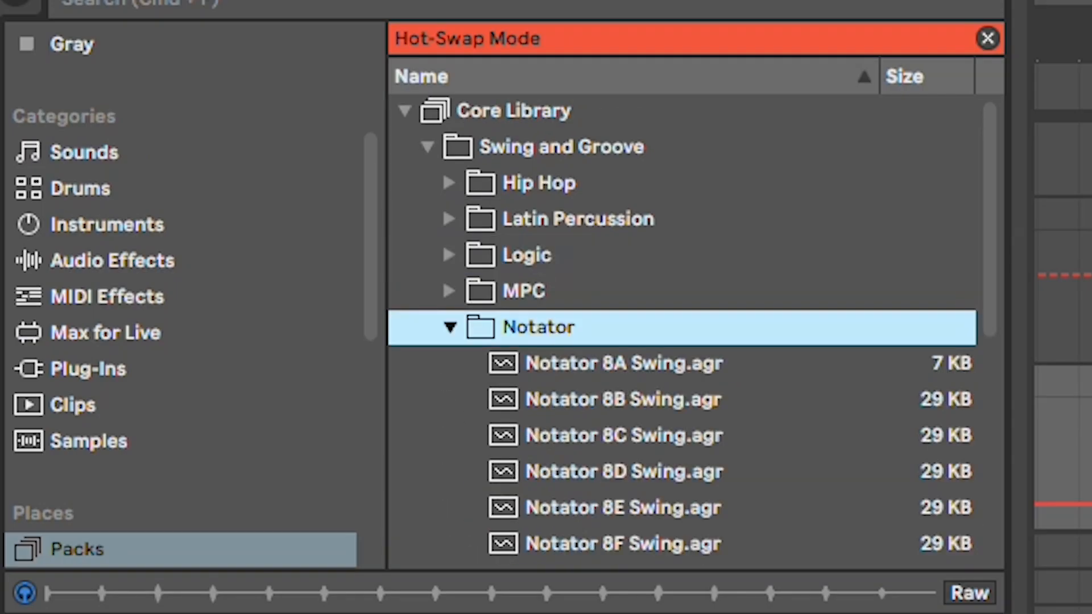
pyautogui.press('Escape')
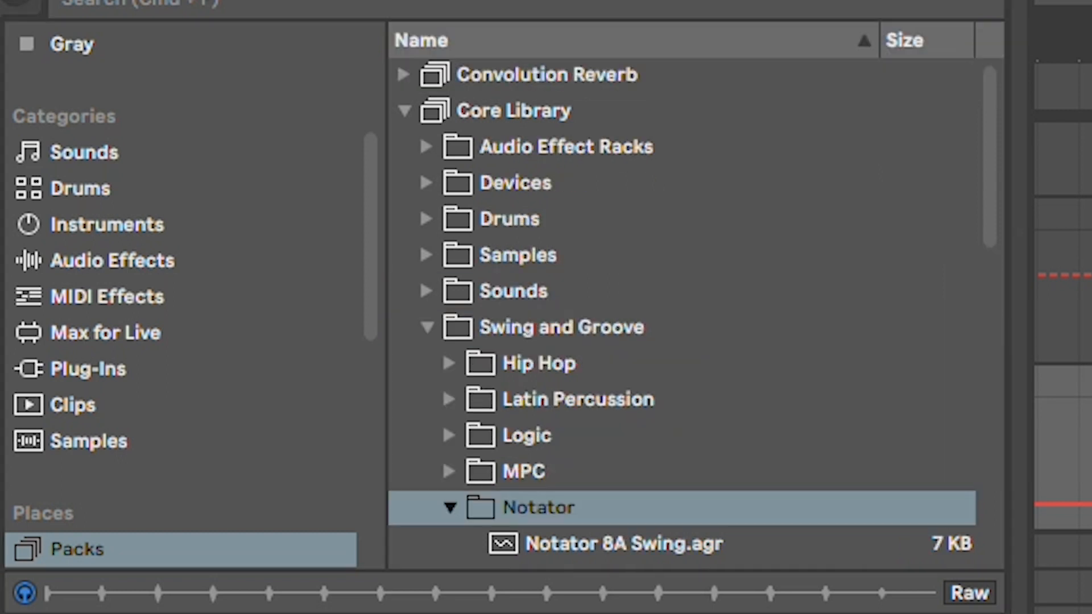
pyautogui.press('alt+super+l')
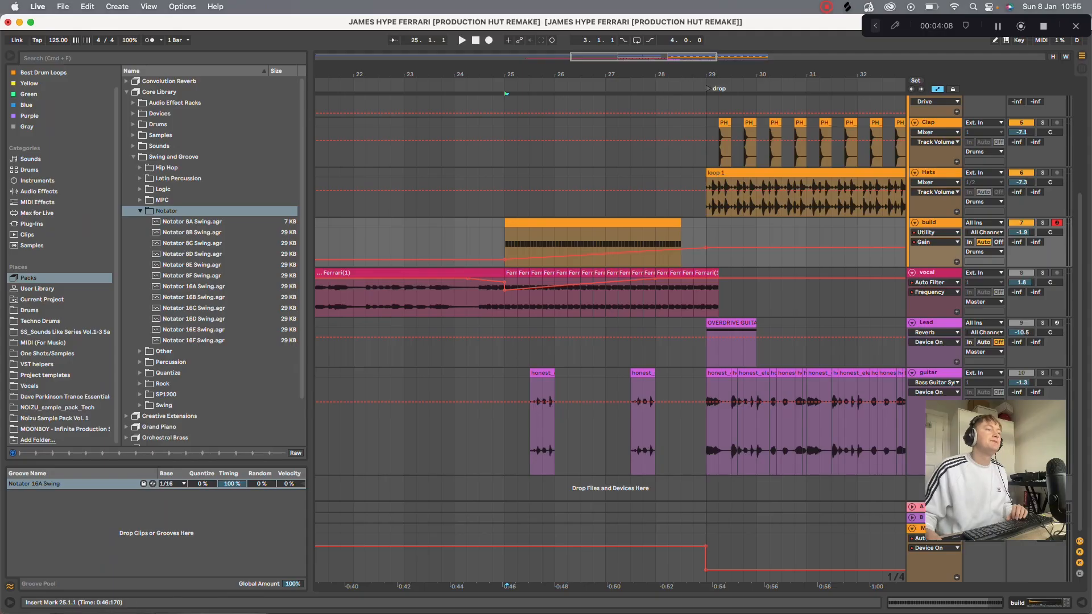
# Solo the Kick track, play its build-up from bar 25 and open the track's devices
pyautogui.doubleClick(529, 224)
pyautogui.click(529, 224)
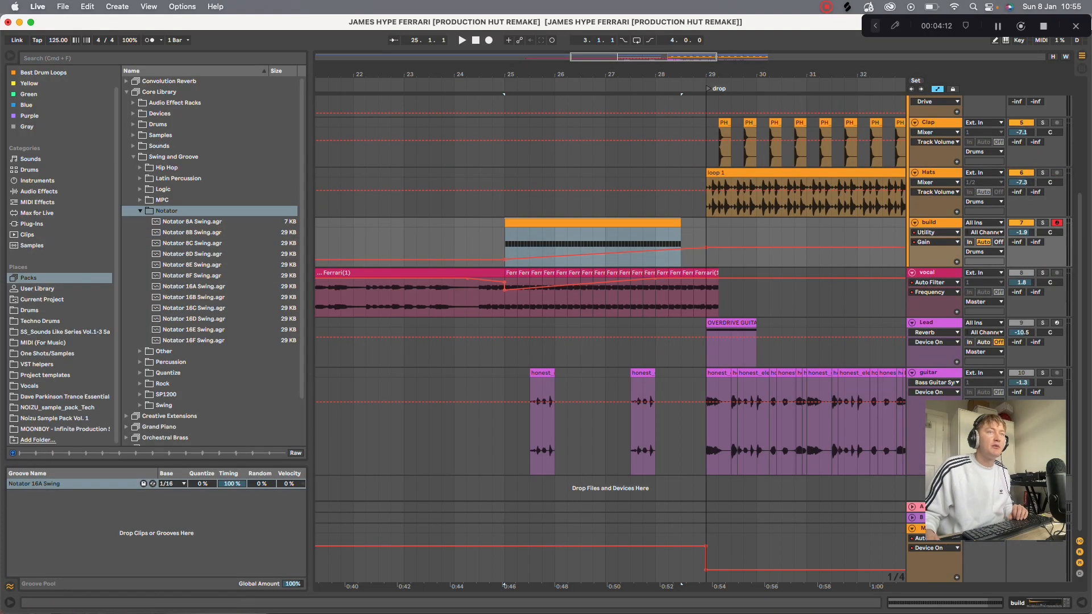
pyautogui.scroll(5, 608, 319)
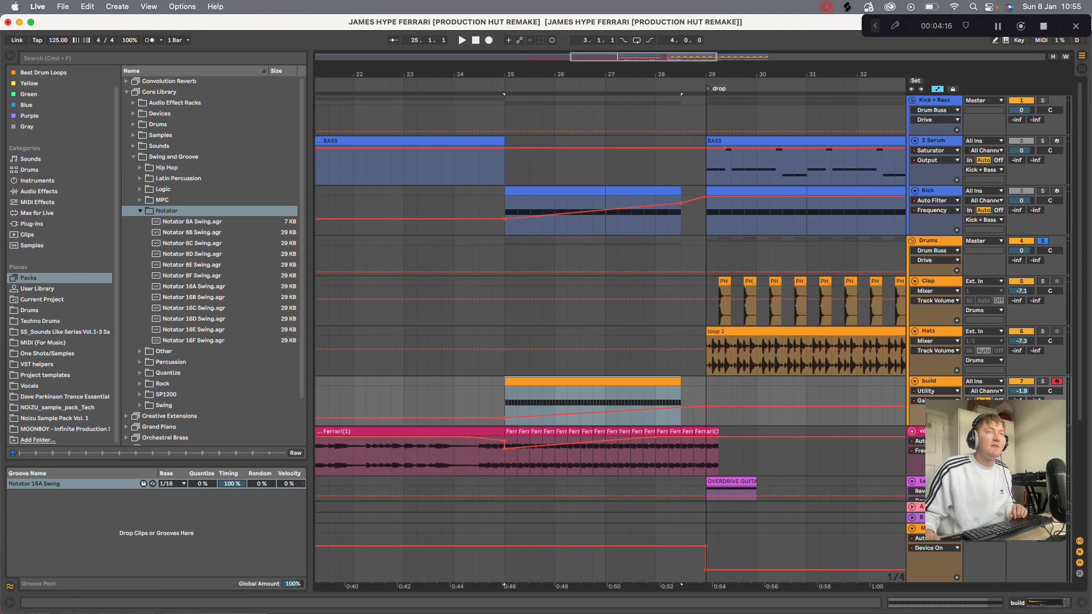
pyautogui.click(512, 191)
pyautogui.click(506, 224)
pyautogui.press('space')
pyautogui.doubleClick(929, 191)
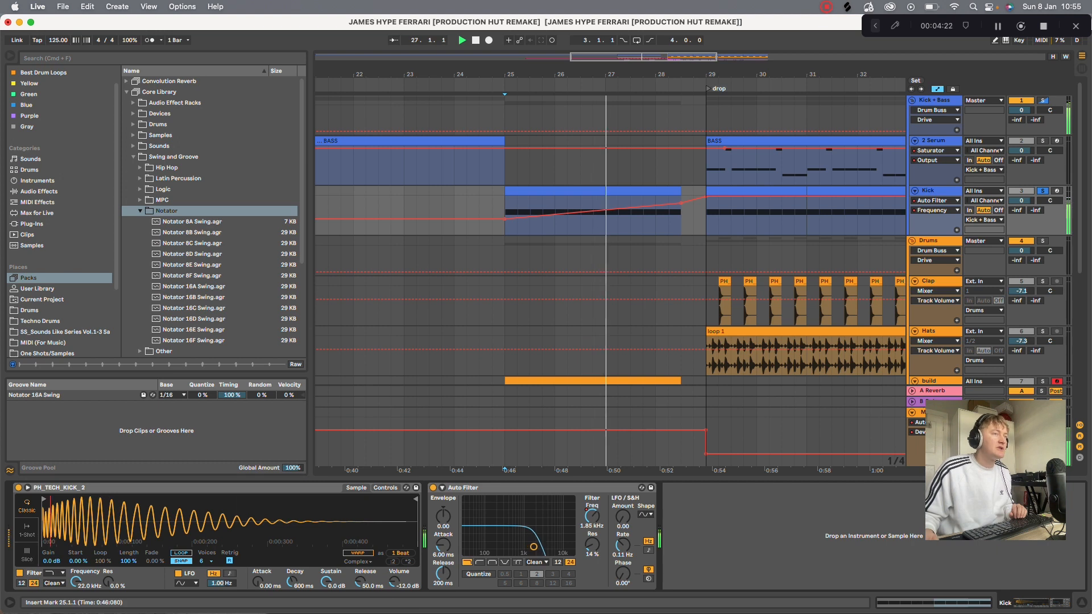
# Show the Auto Filter frequency automation on the Kick track and replay the build-up
pyautogui.rightClick(594, 515)
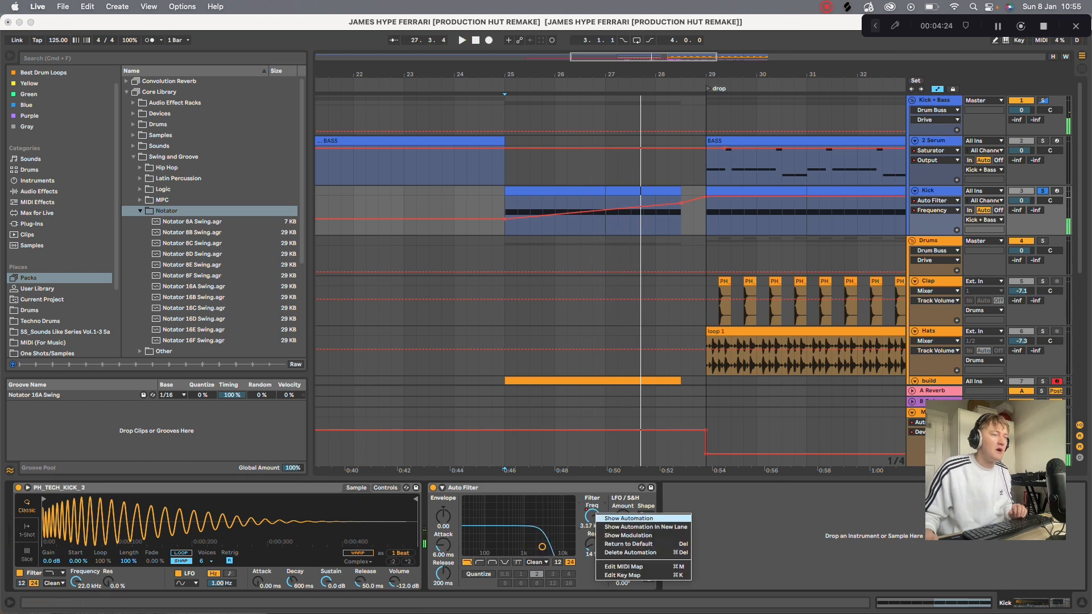
pyautogui.click(628, 519)
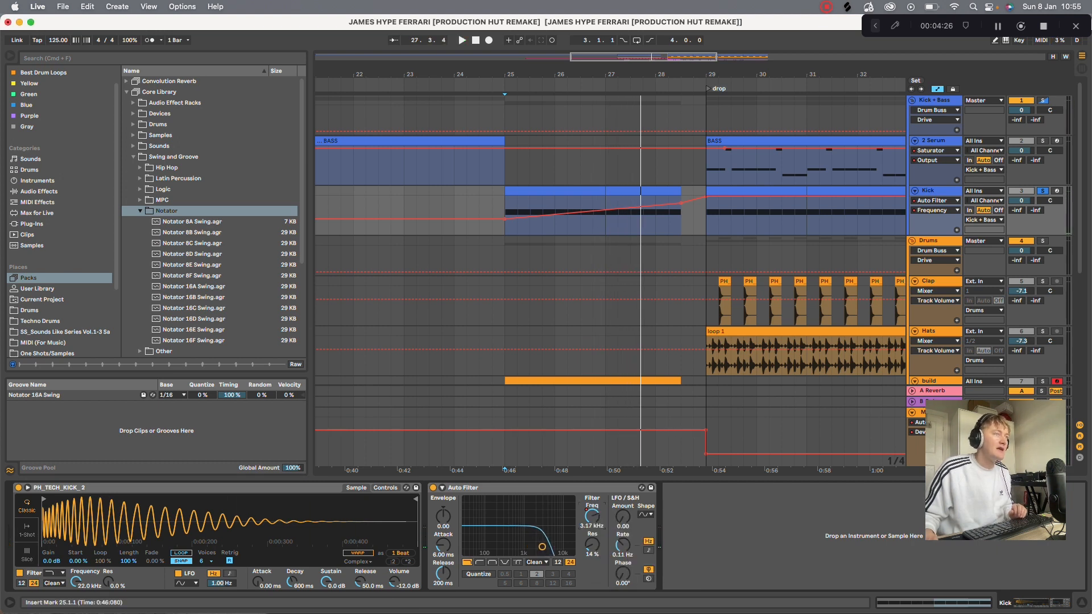
pyautogui.press('space')
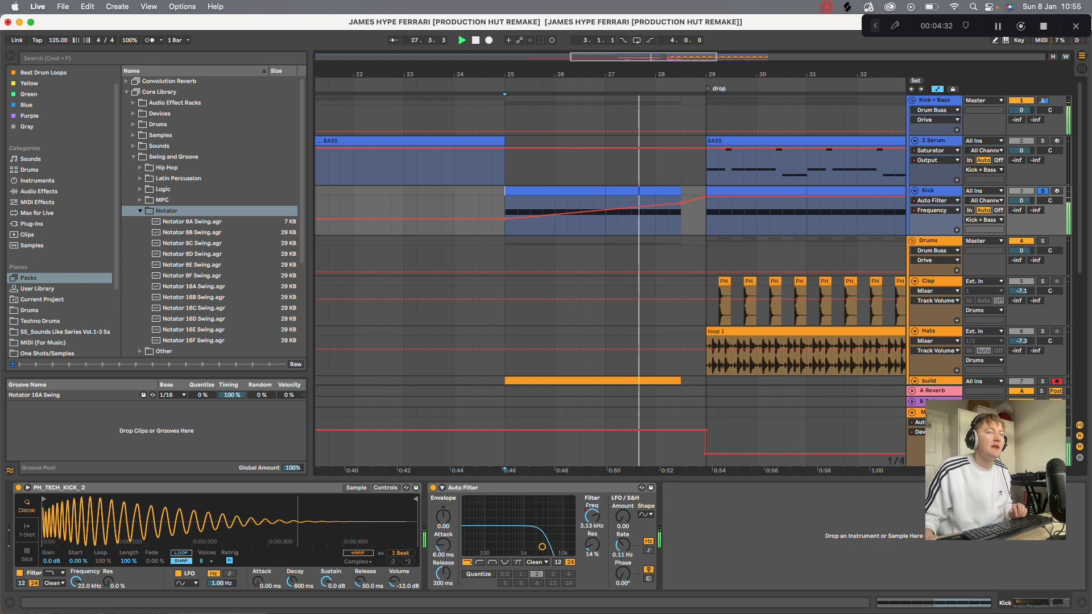
# Open the Master track's devices and play the soloed kick from bar 24.3 through the Easy Wash Out rack
pyautogui.click(921, 418)
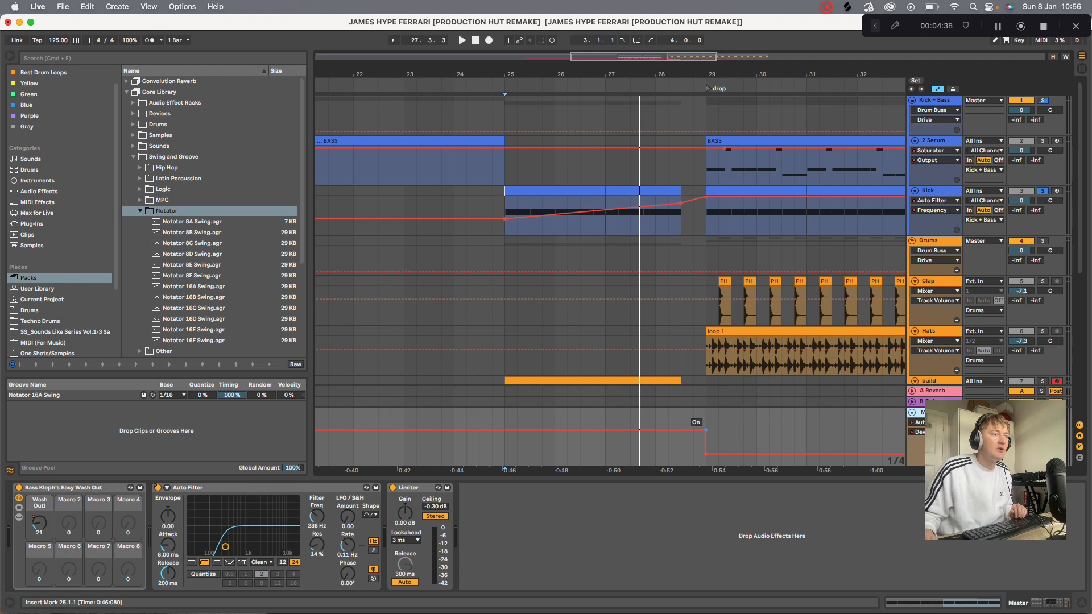
pyautogui.press('space')
pyautogui.click(479, 258)
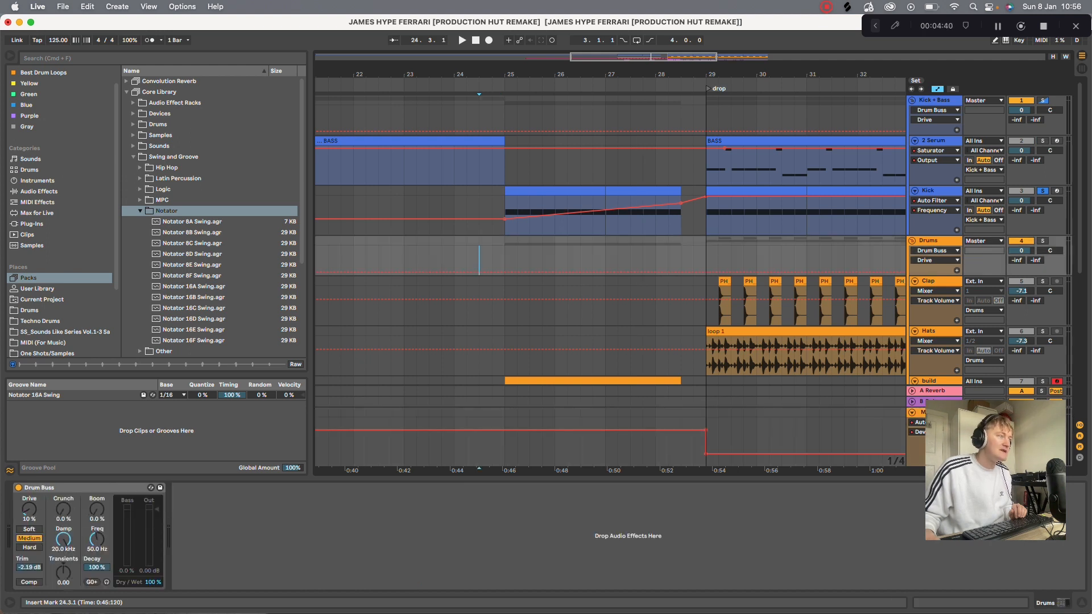
pyautogui.click(931, 413)
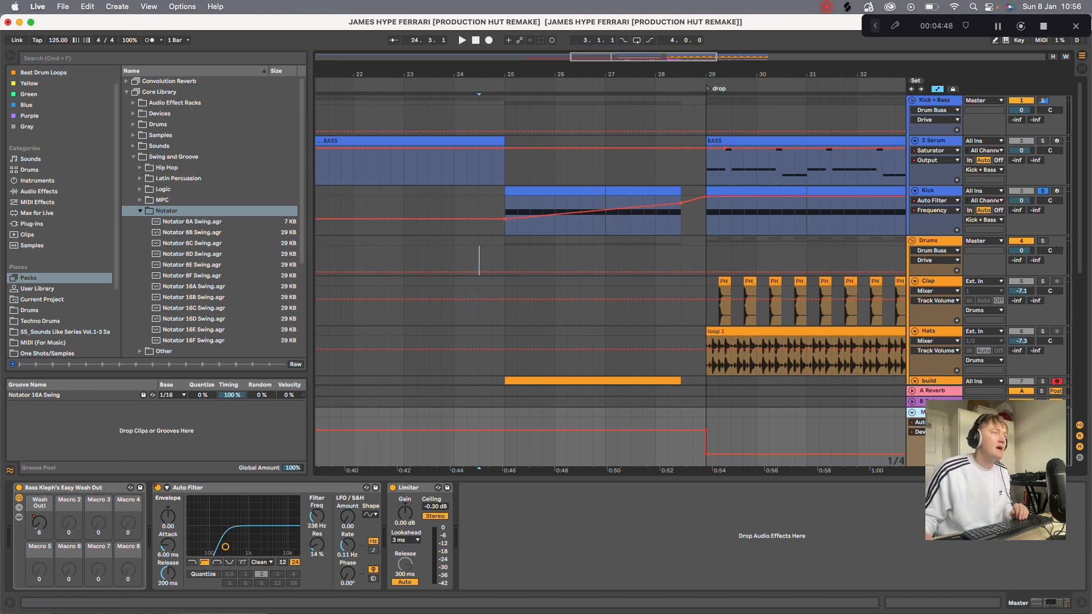
pyautogui.moveTo(517, 74); pyautogui.dragTo(517, 62)
pyautogui.moveTo(517, 63); pyautogui.dragTo(517, 37)
pyautogui.press('space')
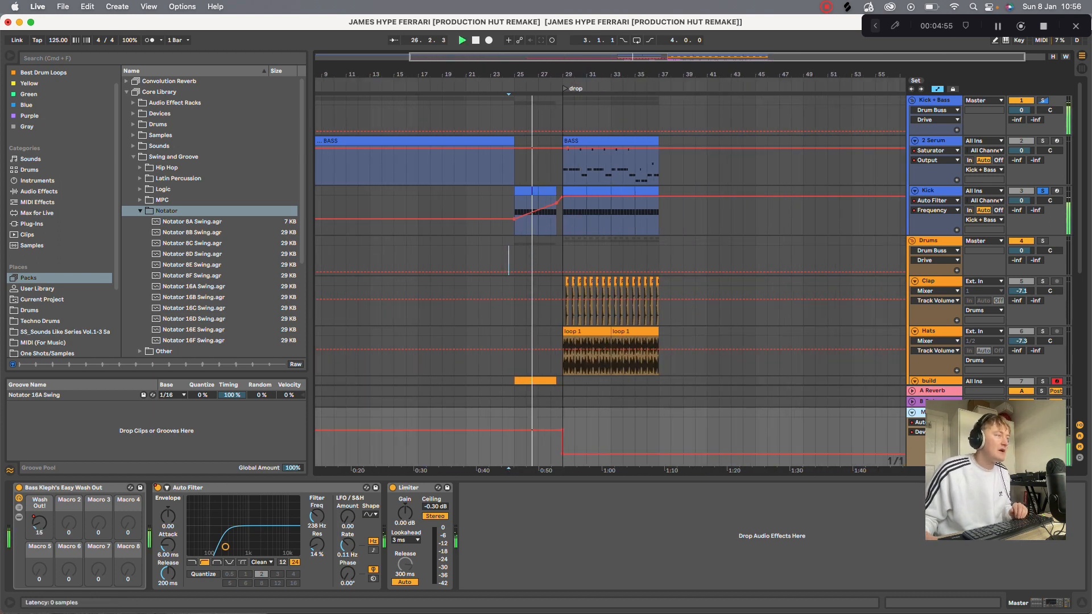
# Bypass the Master track's Auto Filter during playback and switch it back on to compare the sound
pyautogui.click(250, 487)
pyautogui.click(157, 488)
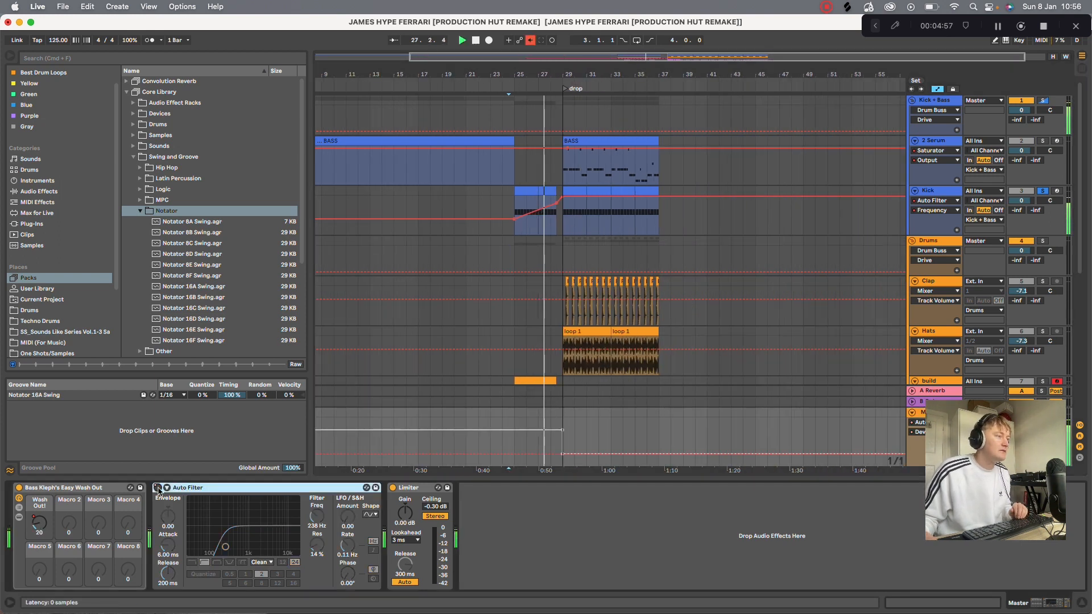
pyautogui.click(158, 489)
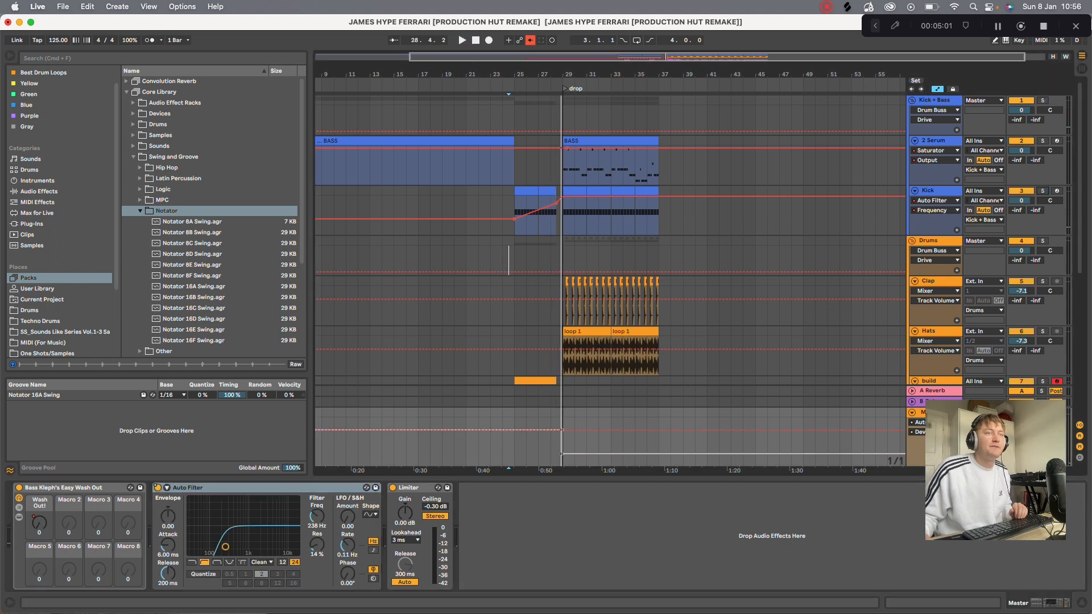
# Play the full build-up from bar 24.3 with no track soloed
pyautogui.press('space')
pyautogui.scroll(-10, 609, 281)
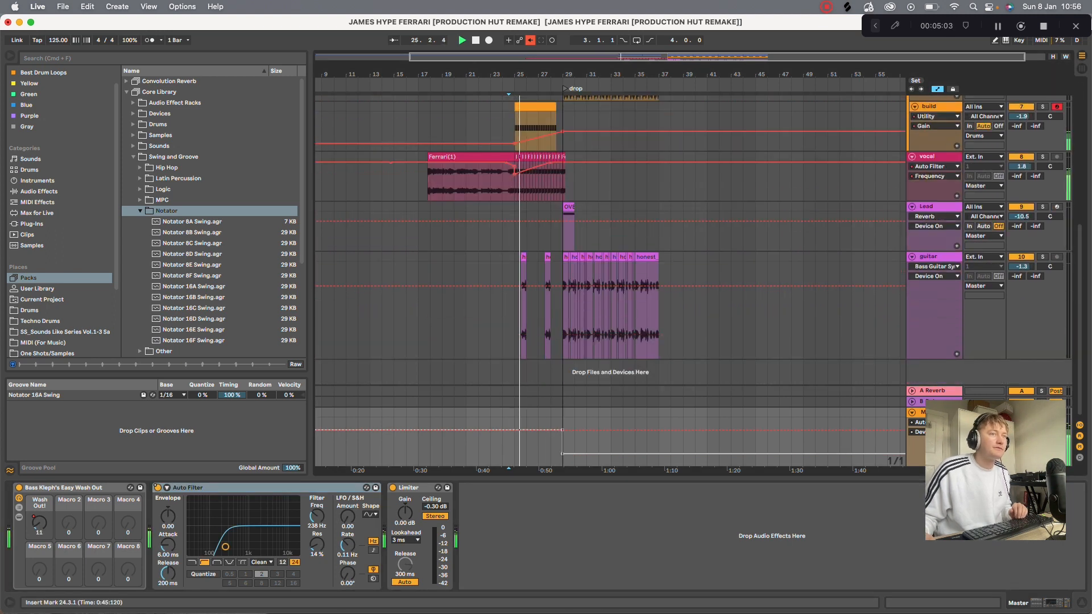
pyautogui.scroll(8, 531, 281)
pyautogui.press('space')
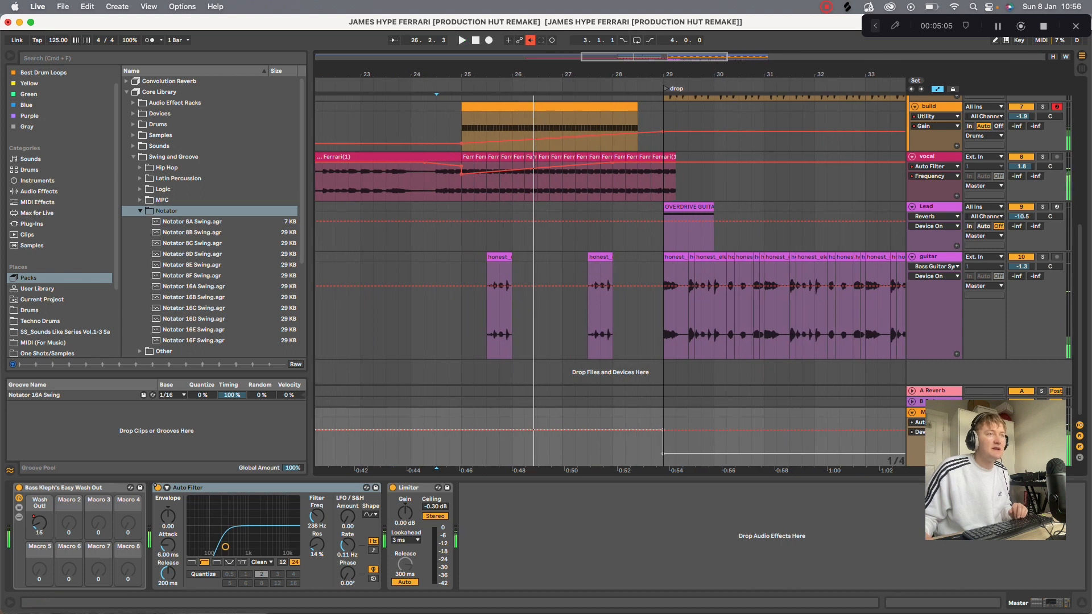
# Solo the guitar track, play its short clips at 25.3 and 27.3, and remove the solo
pyautogui.click(1042, 257)
pyautogui.click(487, 310)
pyautogui.press('space')
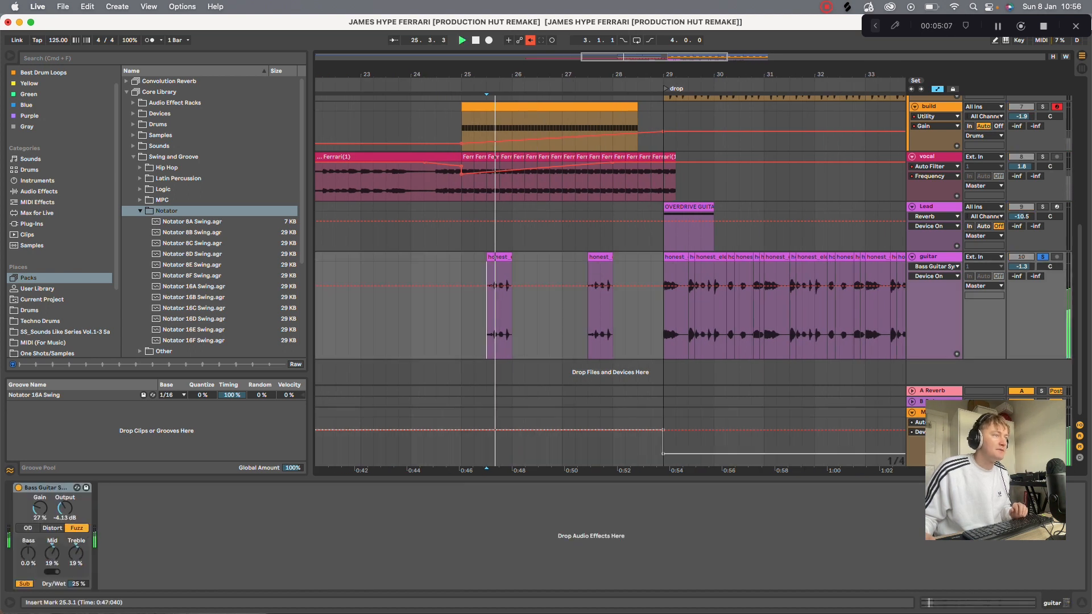
pyautogui.click(588, 310)
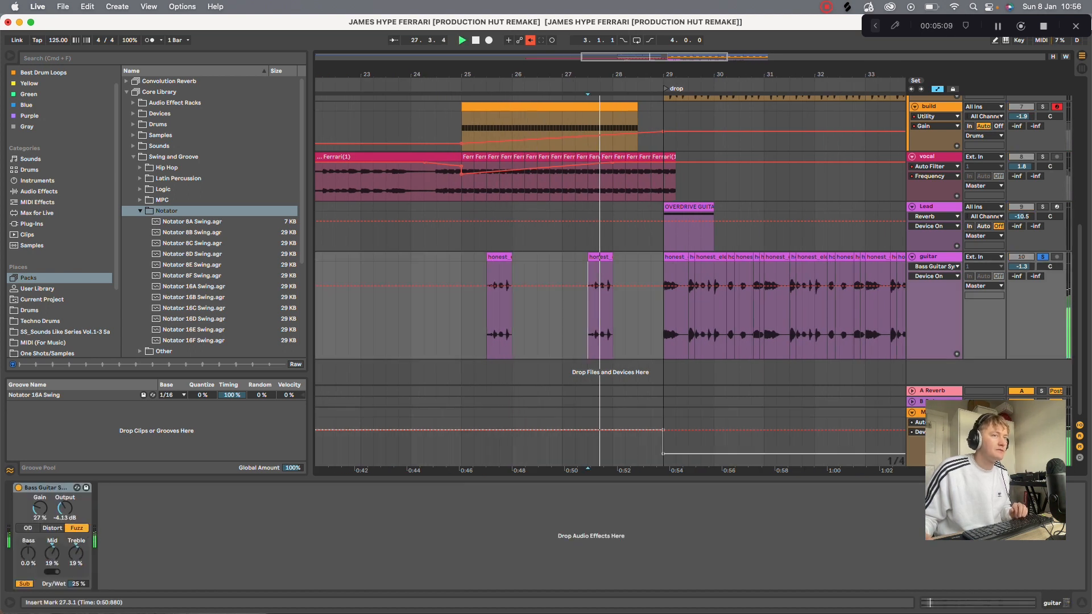
pyautogui.press('space')
pyautogui.click(1042, 257)
# Solo the Drums group and play it from the drop at bar 29
pyautogui.scroll(10, 610, 240)
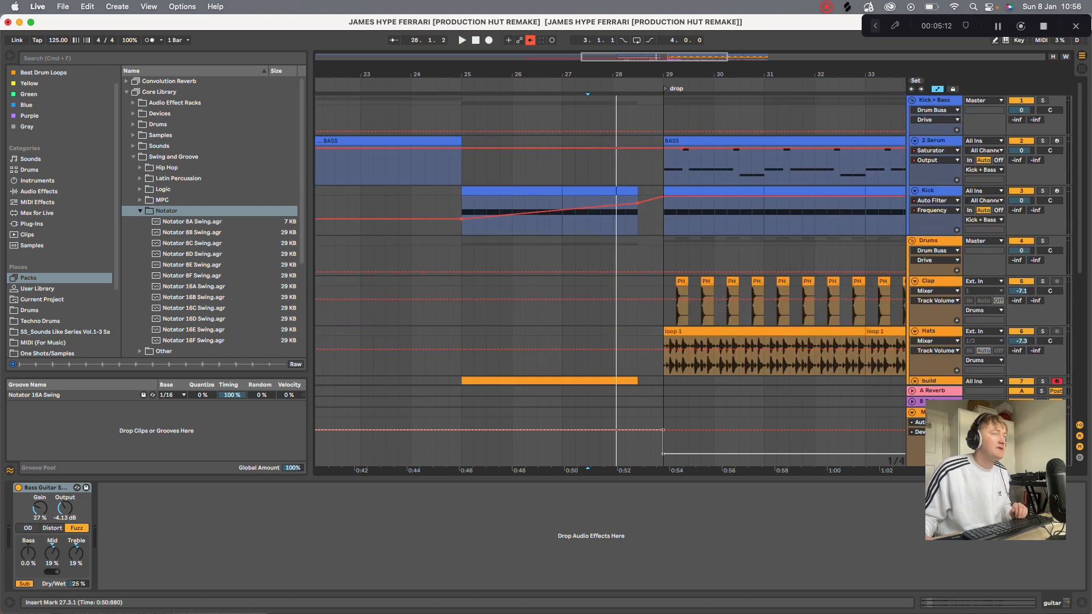
pyautogui.moveTo(797, 74); pyautogui.dragTo(634, 61)
pyautogui.scroll(-7, 701, 278)
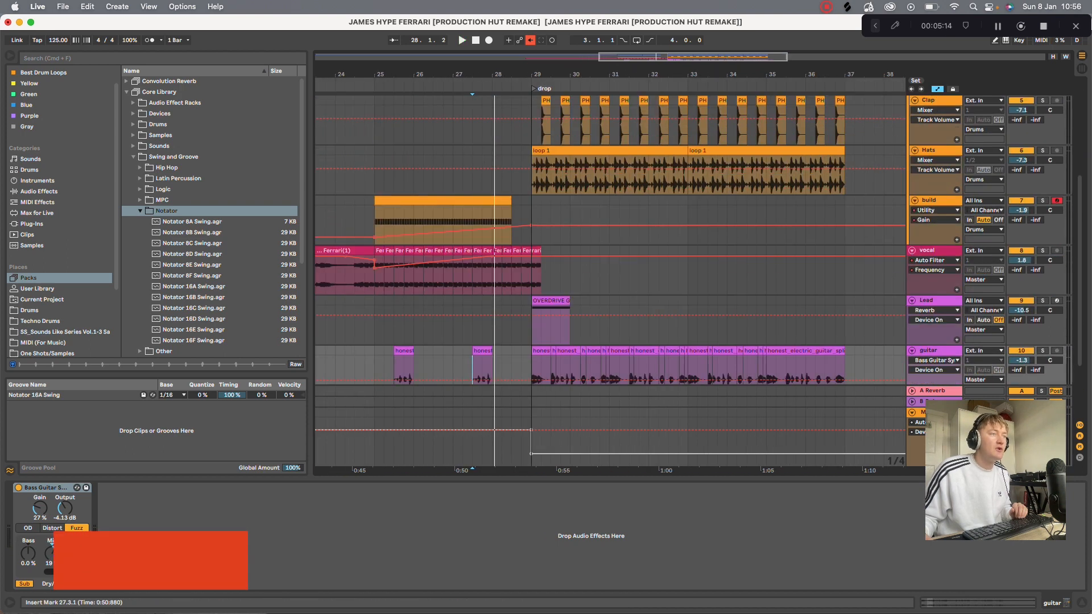
pyautogui.scroll(1, 700, 278)
pyautogui.scroll(3, 699, 279)
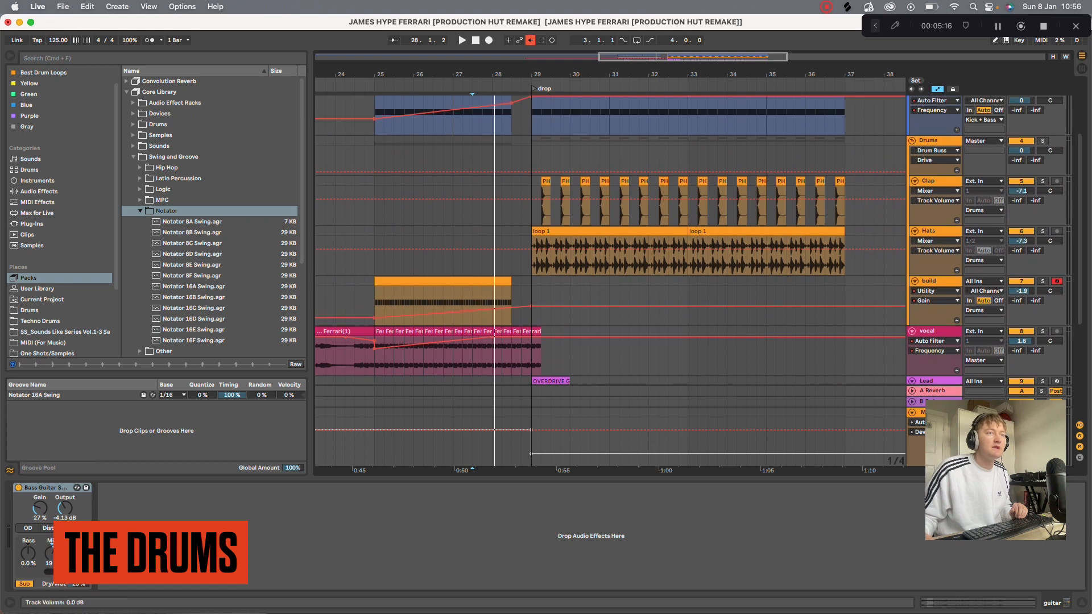
pyautogui.click(936, 140)
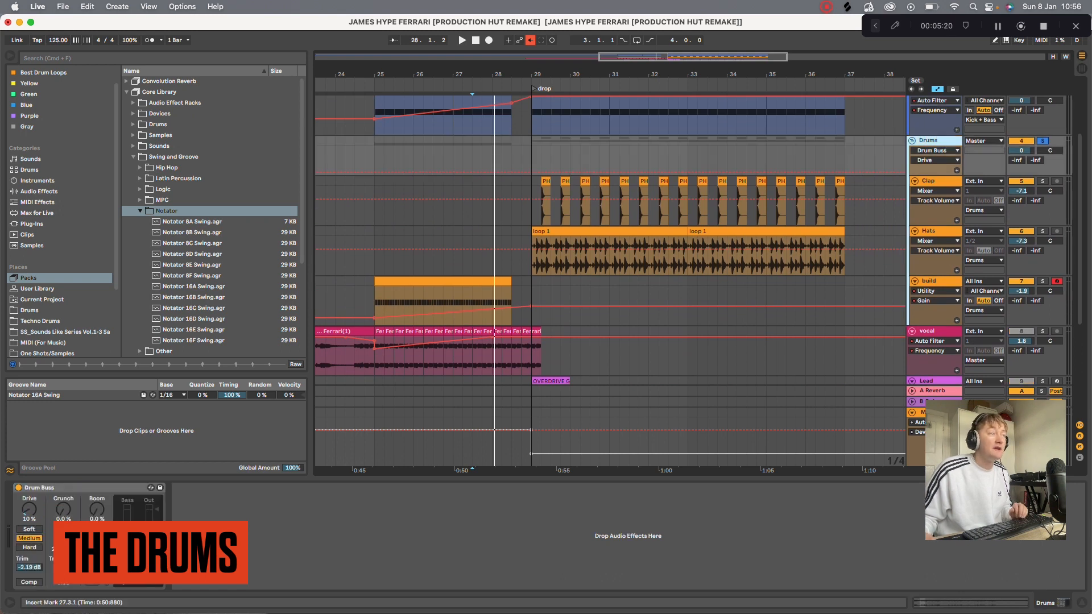
pyautogui.click(534, 256)
pyautogui.press('space')
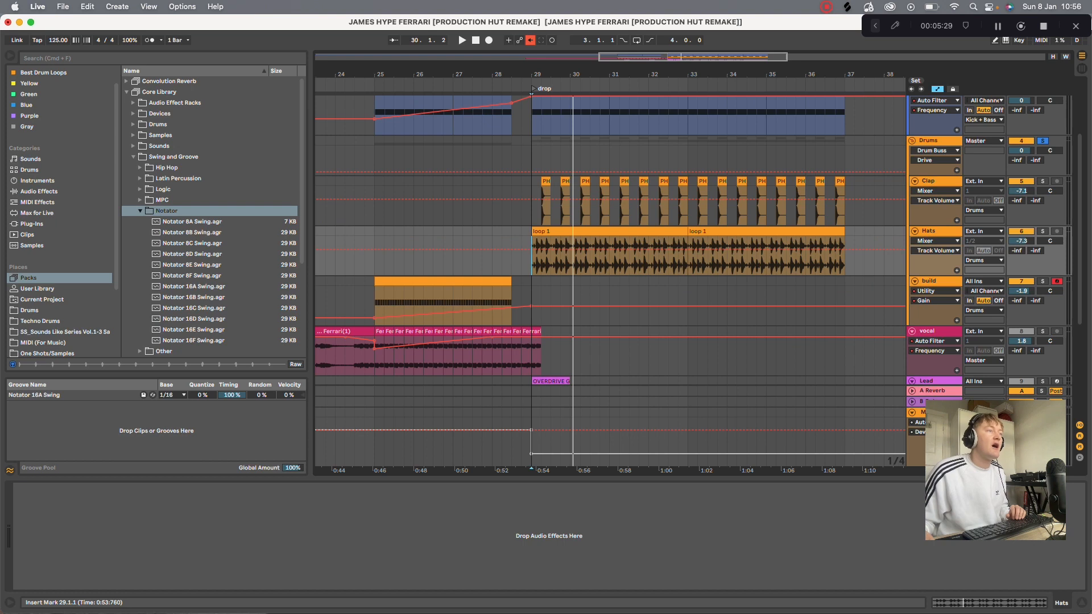
pyautogui.press('space')
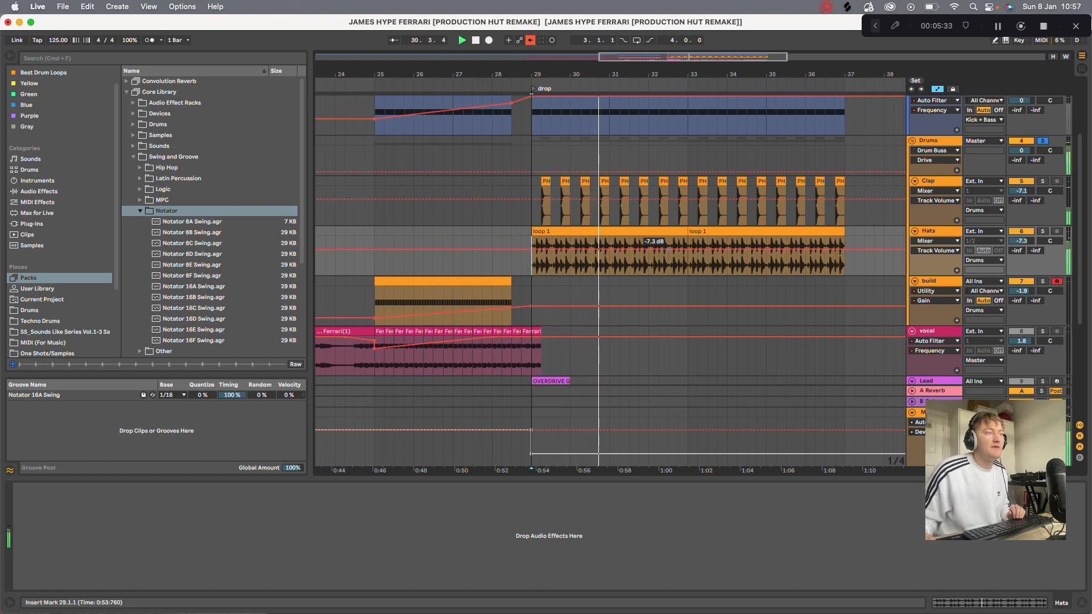
pyautogui.press('space')
# Solo the Hats track and play its first loop 1 clip from bar 29
pyautogui.click(654, 232)
pyautogui.click(1042, 231)
pyautogui.press('space')
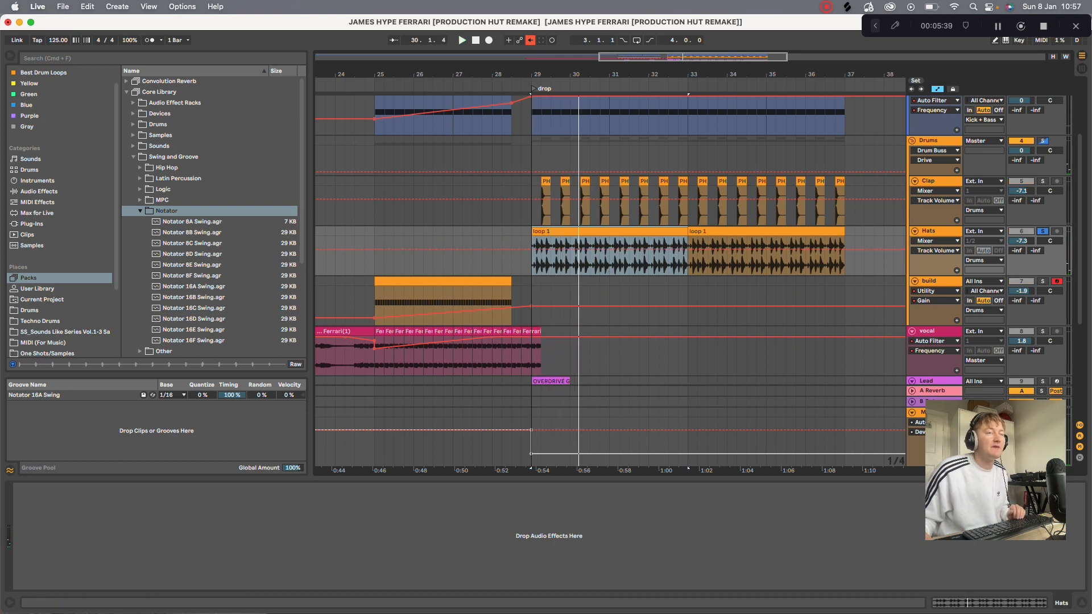
# Solo the Clap track, play it from 29.2 and examine the PH_TECH_CLAP_9 clips up close
pyautogui.click(1043, 182)
pyautogui.click(541, 206)
pyautogui.press('space')
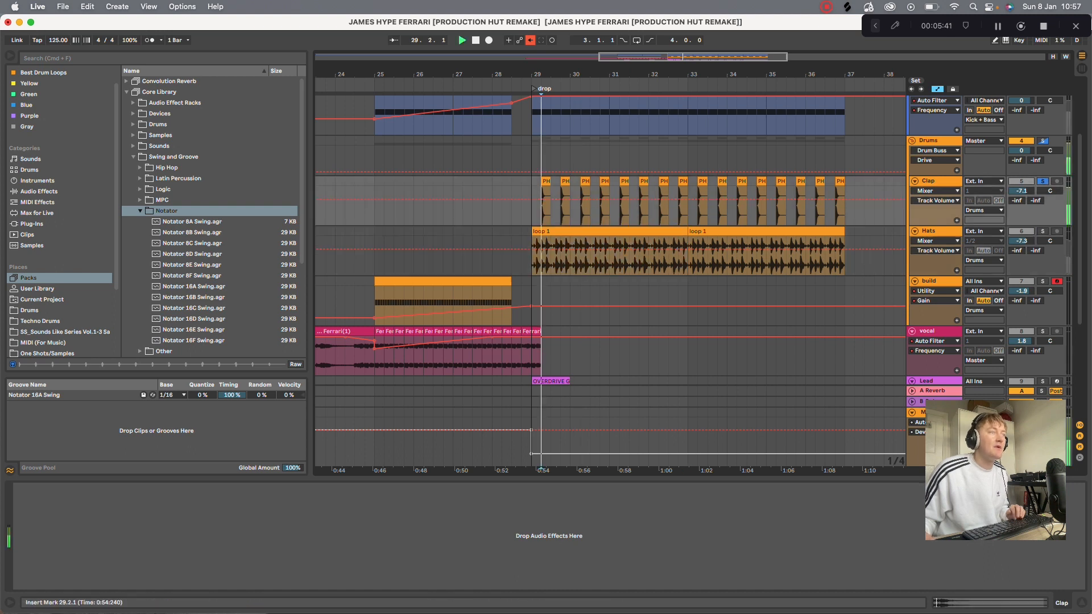
pyautogui.press('space')
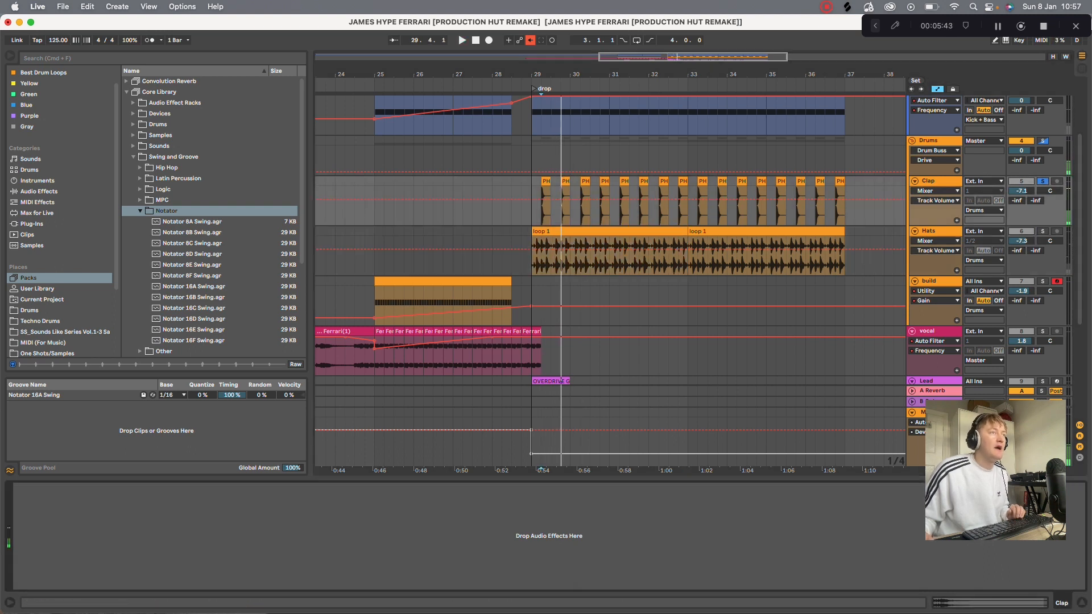
pyautogui.moveTo(554, 74); pyautogui.dragTo(553, 148)
pyautogui.click(936, 181)
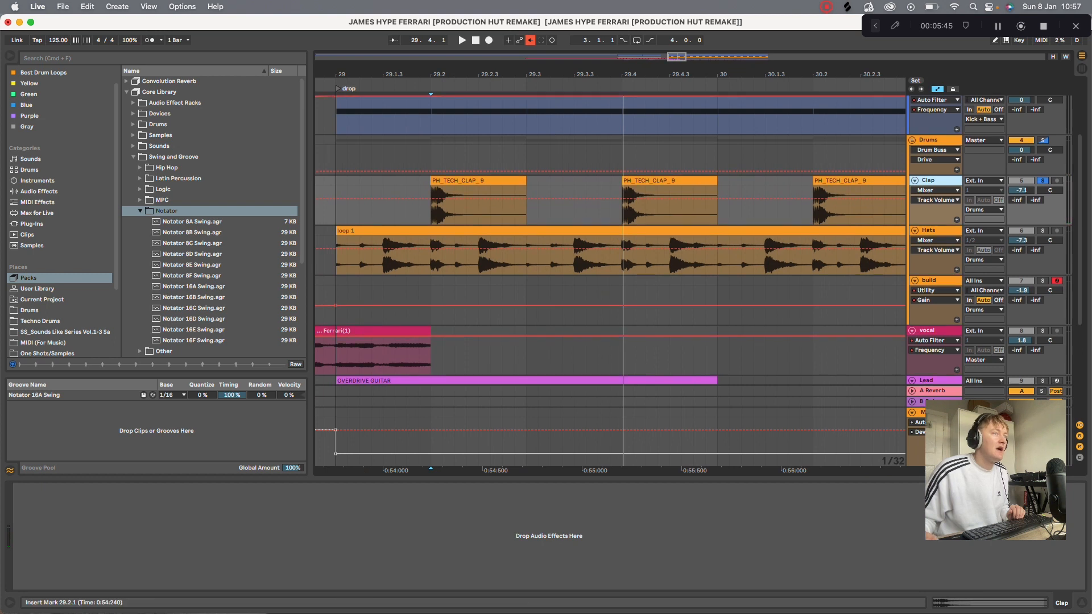
# Review the Kick track's devices and compare the Drum Buss settings on the Drums and Kick + Bass groups
pyautogui.scroll(4, 611, 228)
pyautogui.click(935, 191)
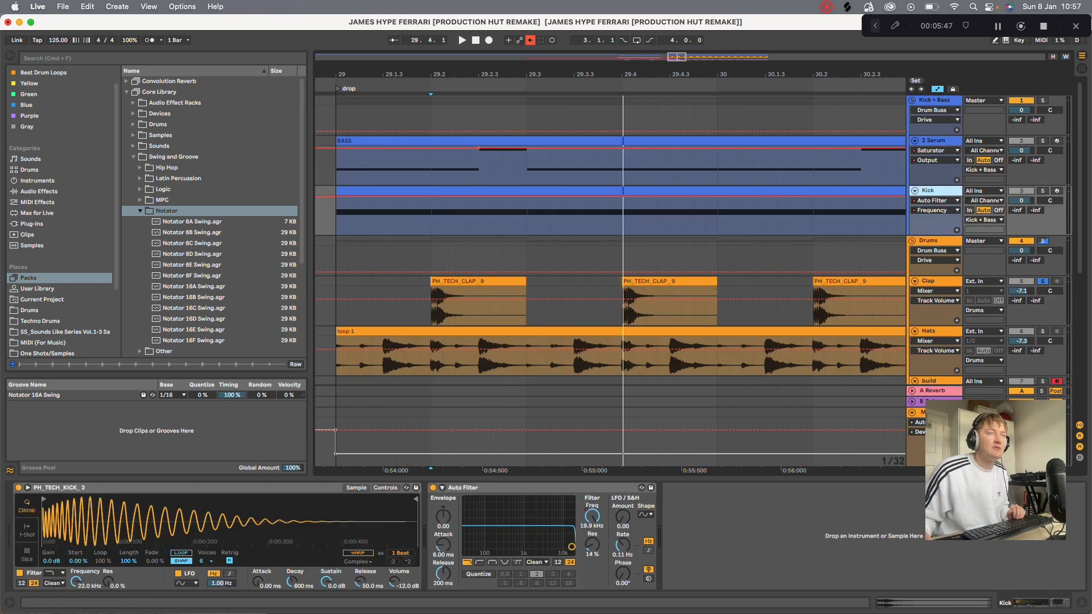
pyautogui.click(935, 241)
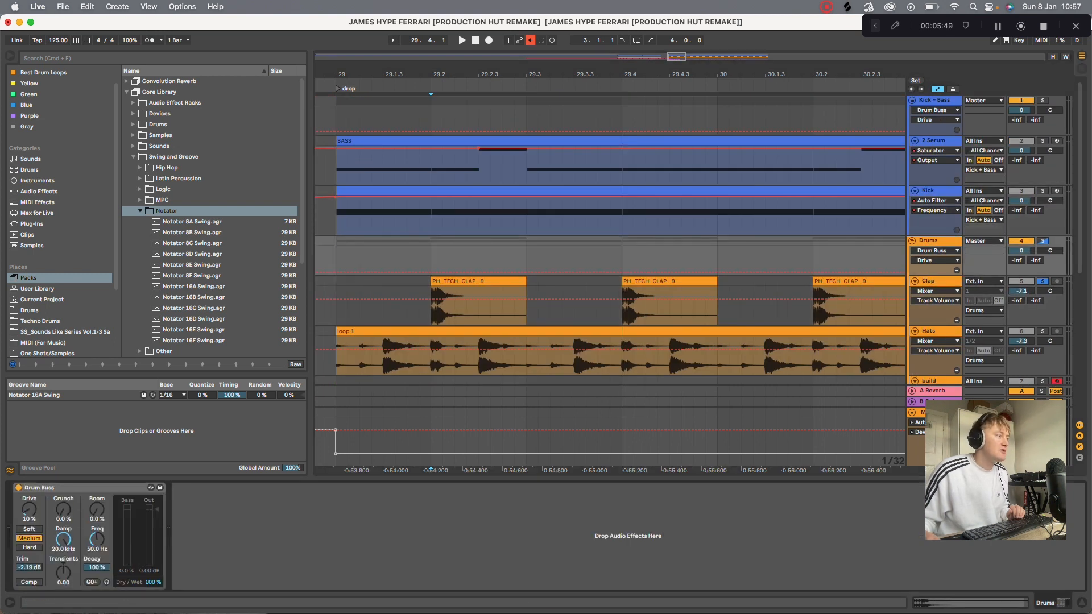
pyautogui.click(86, 488)
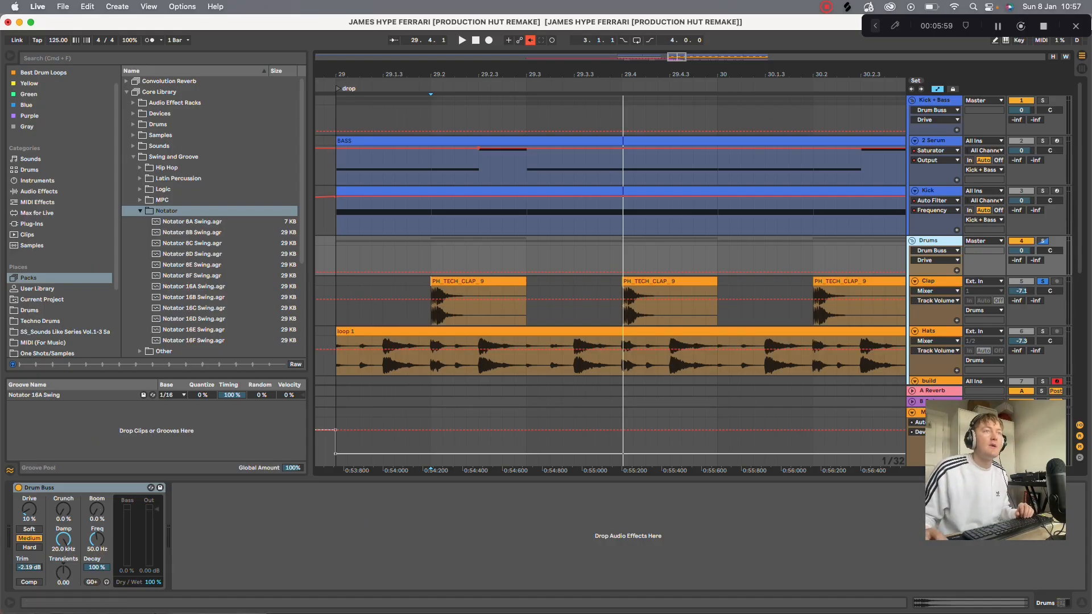
pyautogui.doubleClick(934, 101)
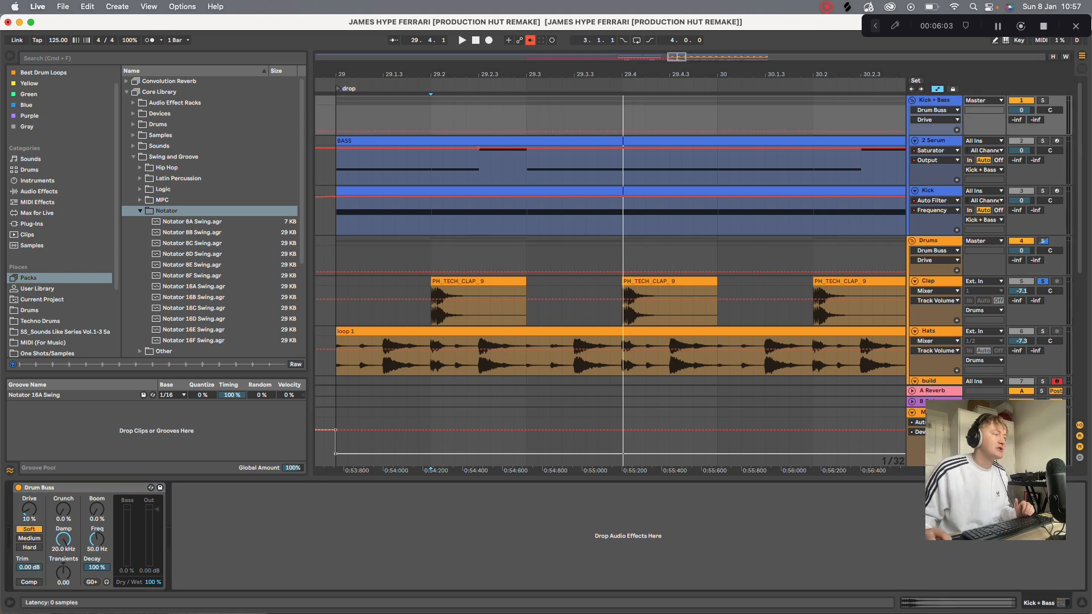
pyautogui.click(933, 240)
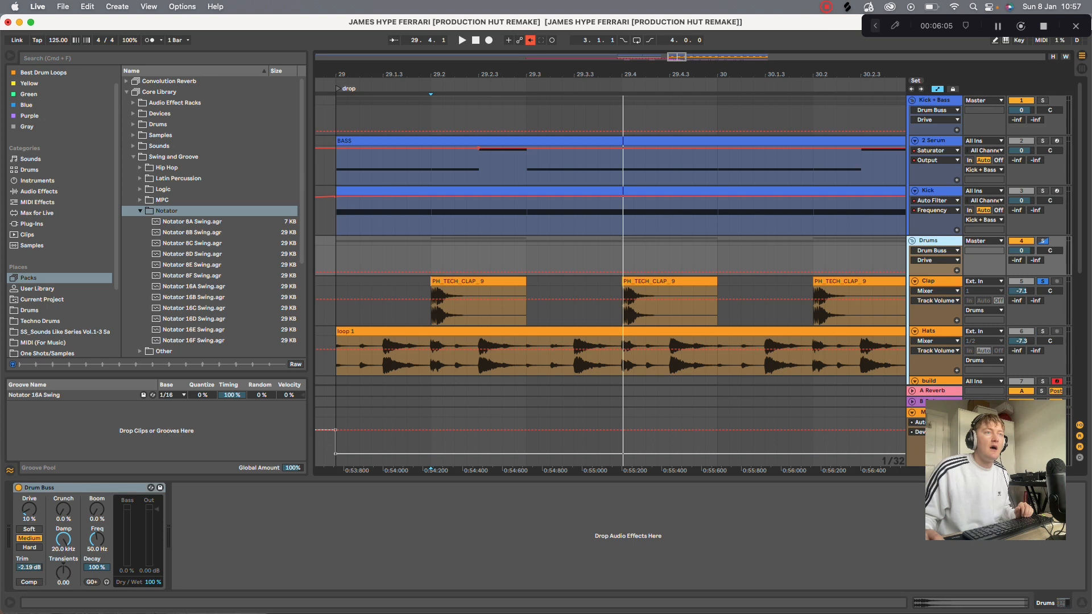
# Solo the Kick track and play it from the drop at bar 29
pyautogui.click(933, 190)
pyautogui.click(1042, 191)
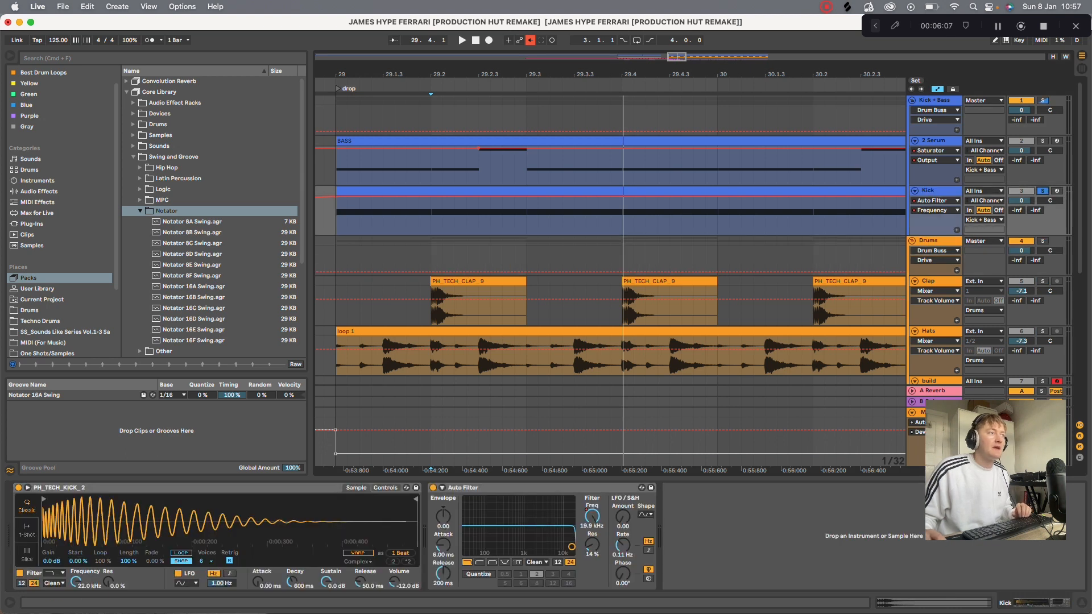
pyautogui.click(336, 219)
pyautogui.press('space')
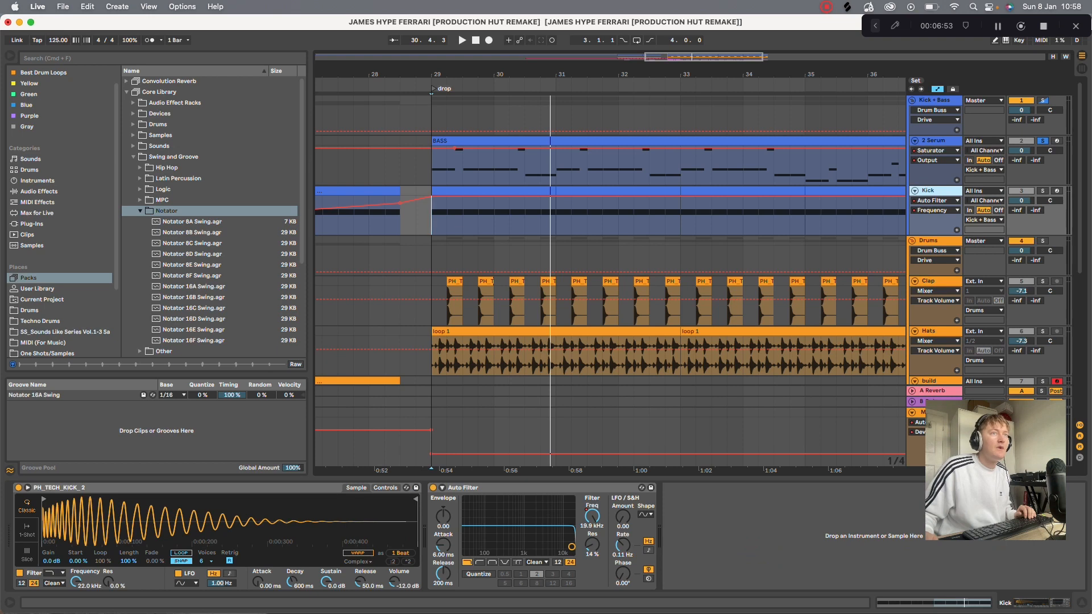
# Open the 2-Serum bass track's devices and play the soloed bass from bar 29
pyautogui.click(934, 141)
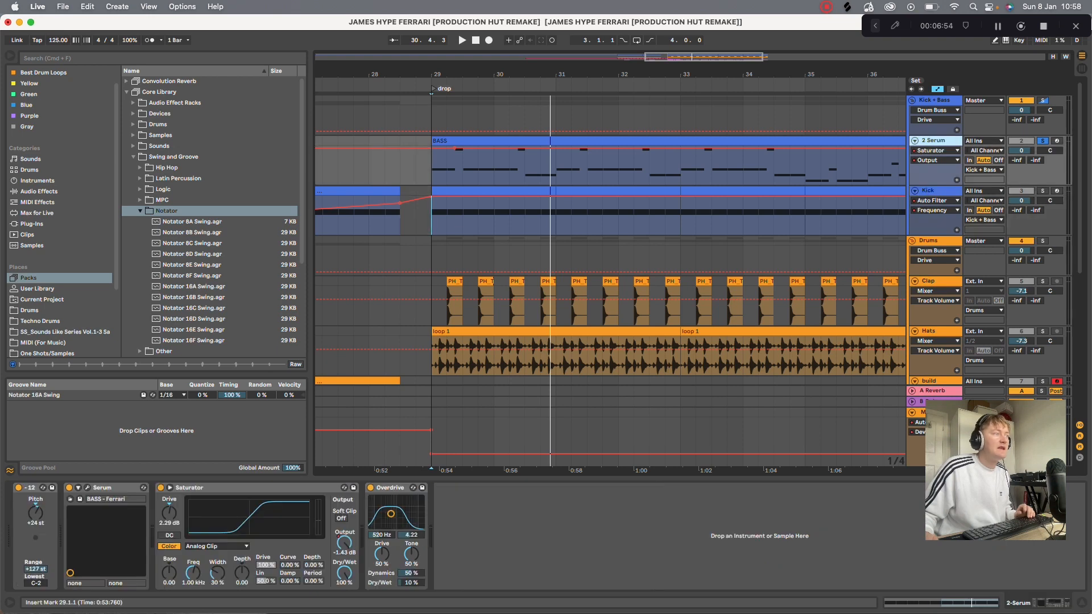
pyautogui.press('space')
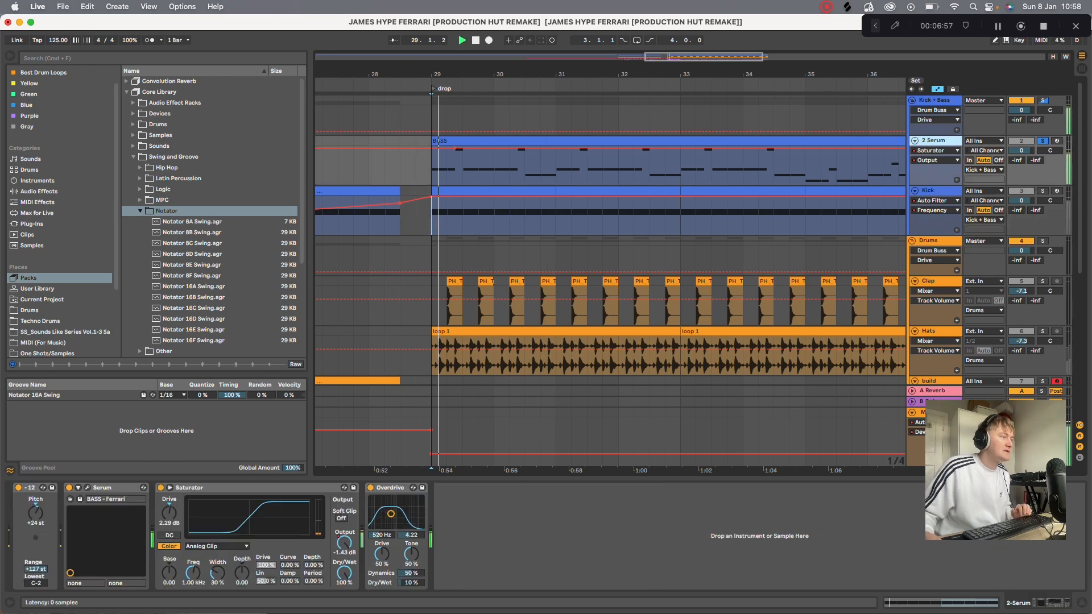
# Open the bass track's Serum synth and check the wavetable categories of Osc A (Basic Mini) and Osc B (DS Saw and Tri)
pyautogui.click(88, 488)
pyautogui.click(413, 103)
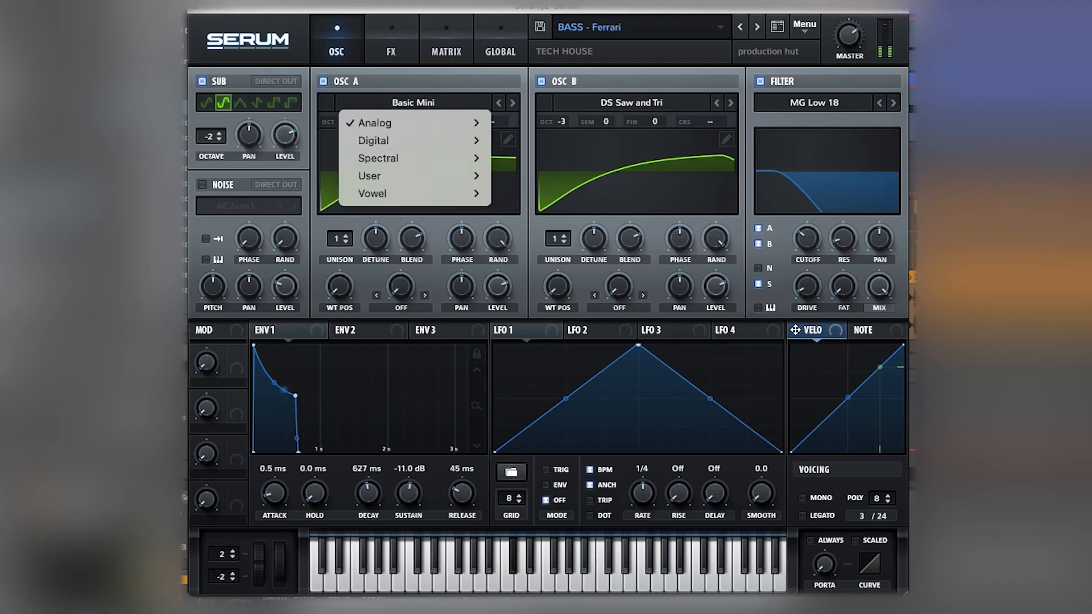
pyautogui.moveTo(414, 122)
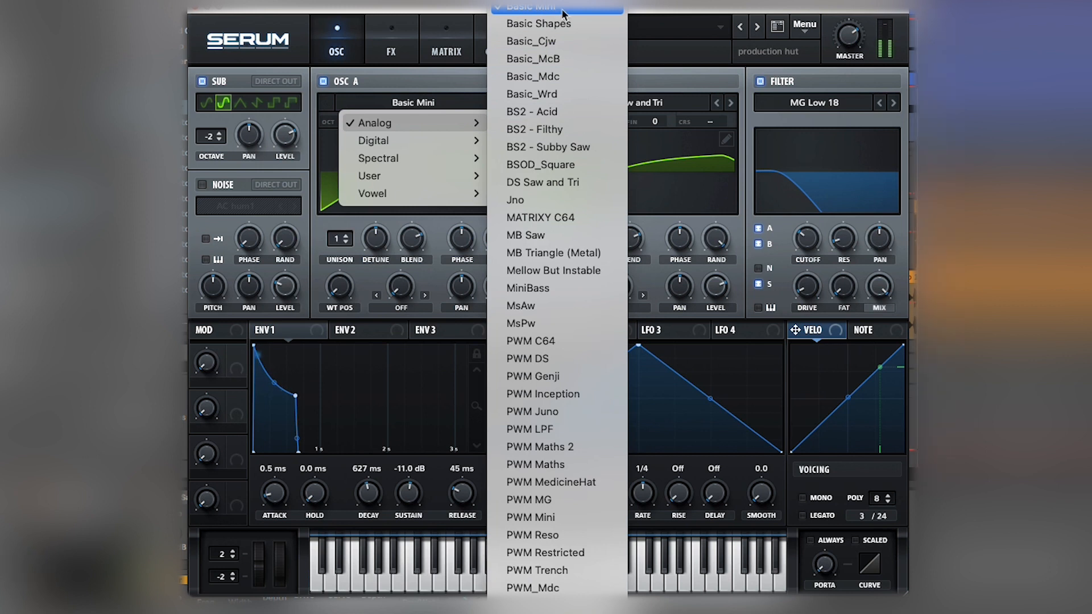
pyautogui.press('Escape')
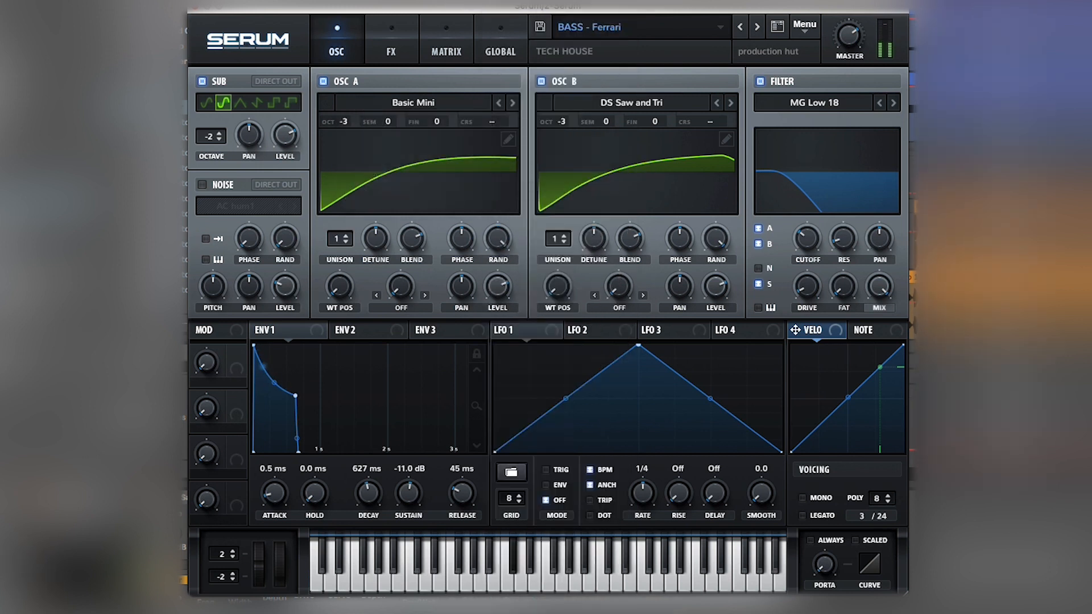
pyautogui.click(631, 102)
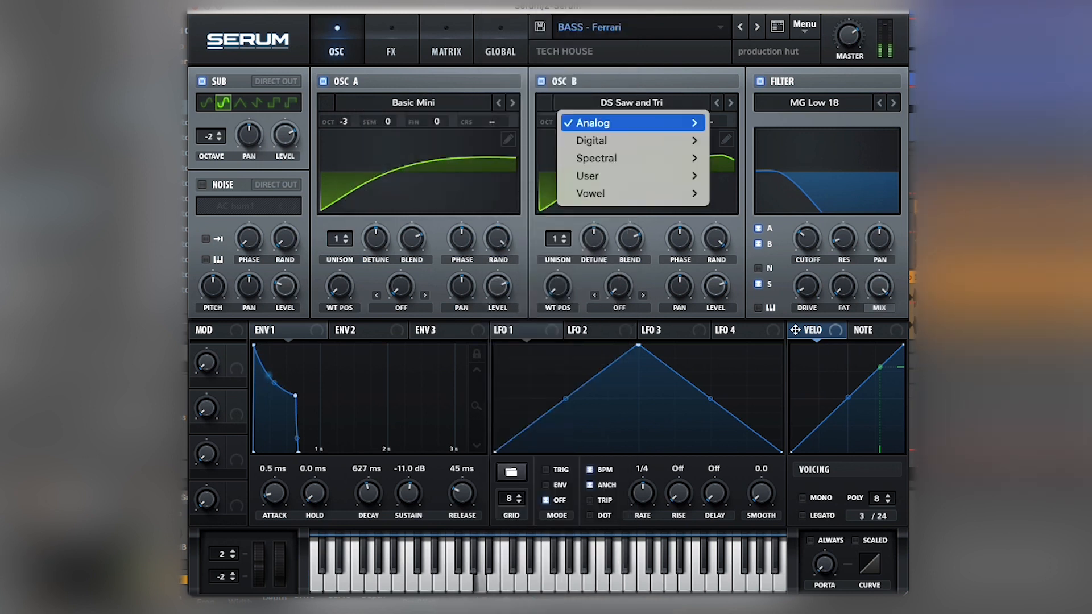
pyautogui.moveTo(591, 123)
pyautogui.press('Escape')
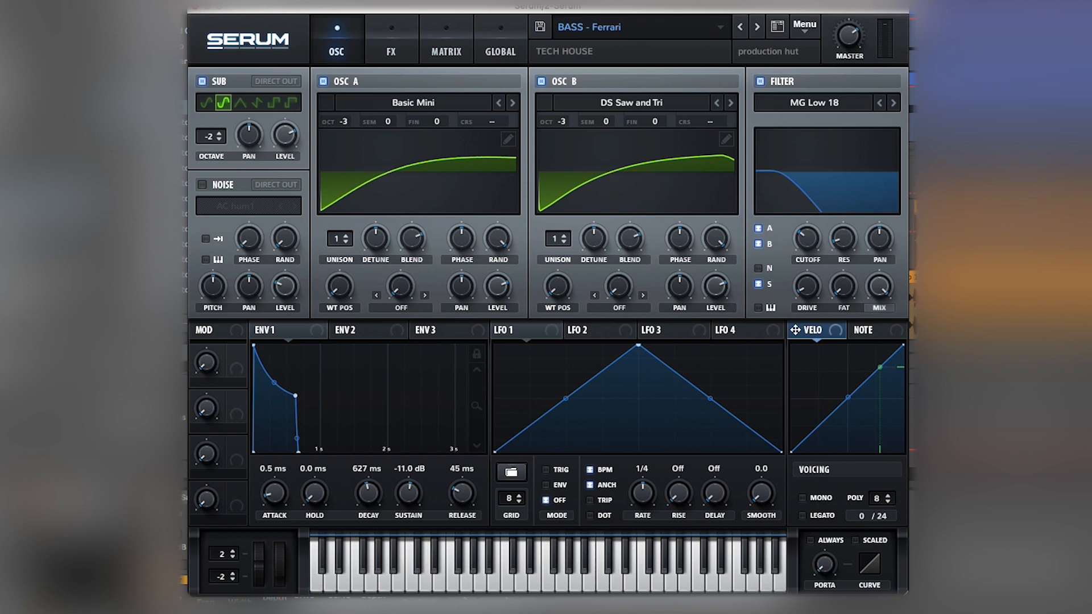
# Compare the sub oscillator off and on, and vary Env 1, leaving decay at about 615 ms and sustain at -11.1 dB
pyautogui.click(202, 81)
pyautogui.click(203, 81)
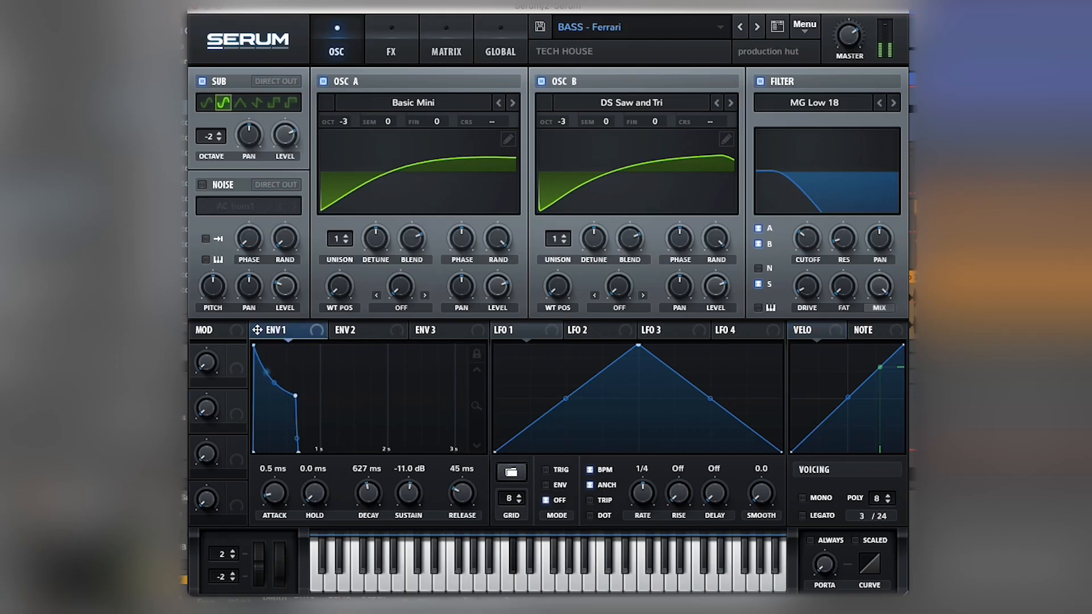
pyautogui.moveTo(295, 395); pyautogui.dragTo(283, 440)
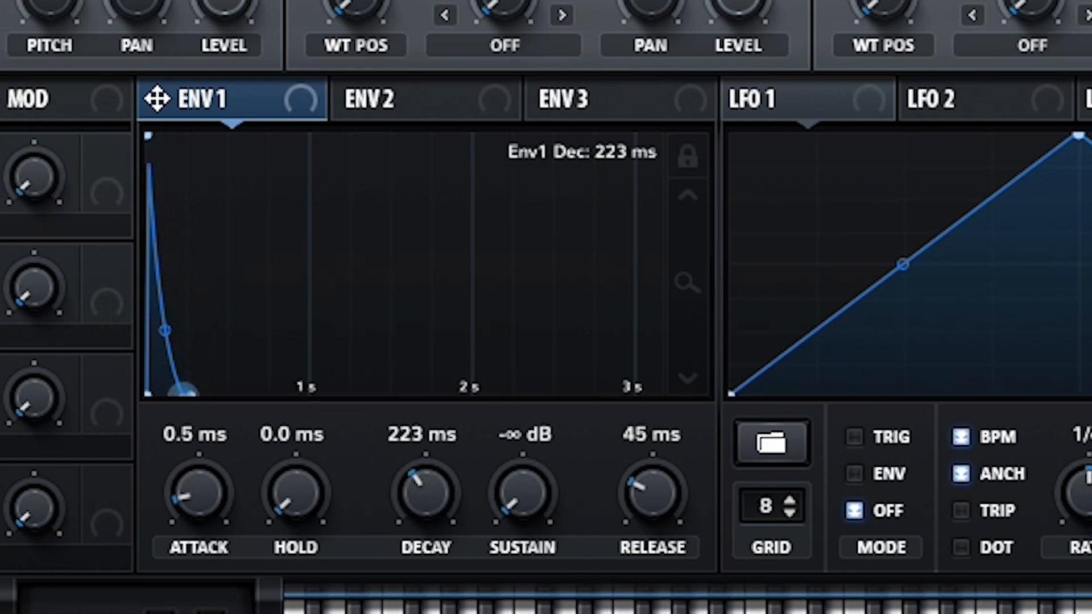
pyautogui.moveTo(219, 366); pyautogui.dragTo(247, 259)
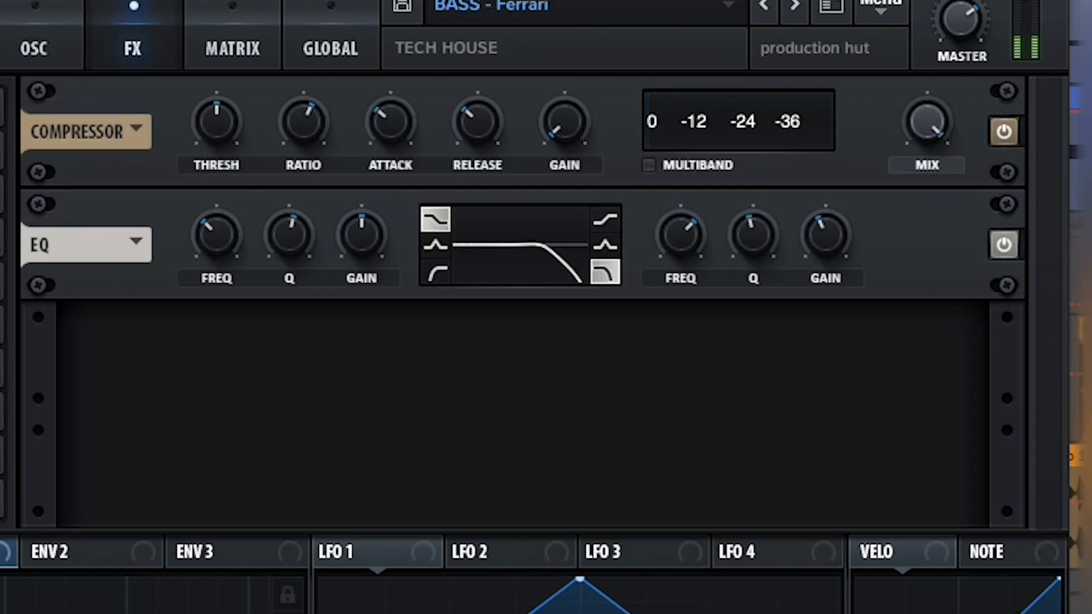
# Bypass and re-enable Serum's compressor and EQ effects for comparison, raising the compressor's gain slightly
pyautogui.click(1012, 128)
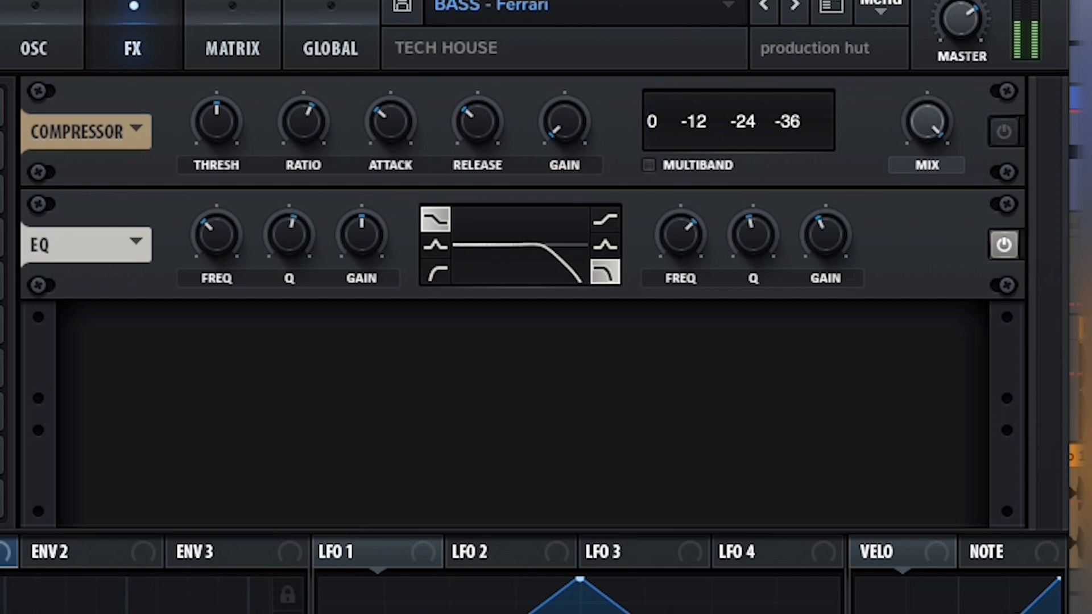
pyautogui.click(1013, 129)
pyautogui.moveTo(565, 121); pyautogui.dragTo(564, 113)
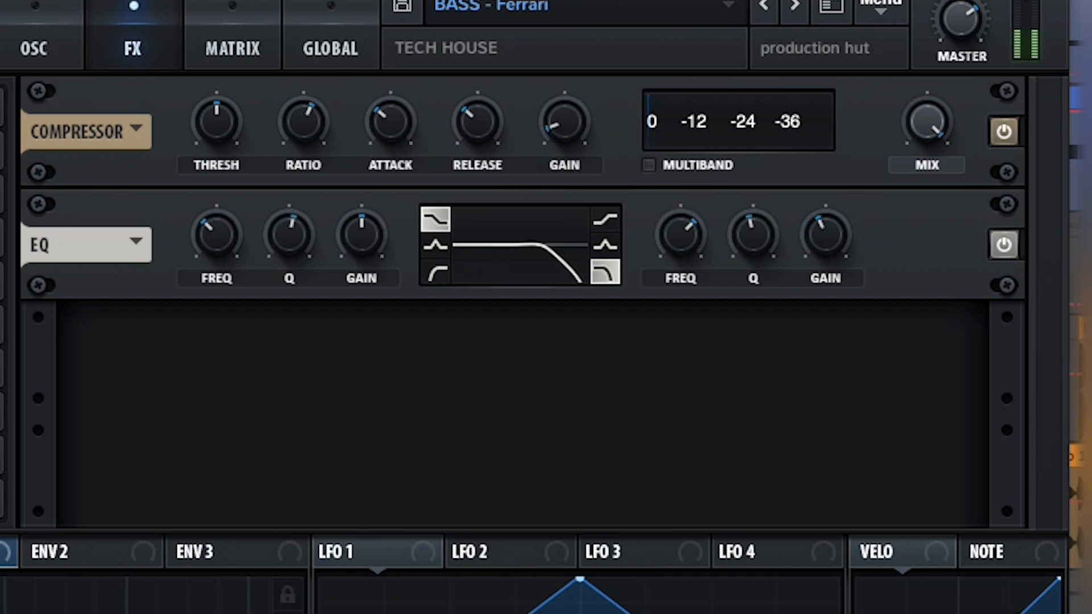
pyautogui.click(1004, 245)
pyautogui.click(1005, 246)
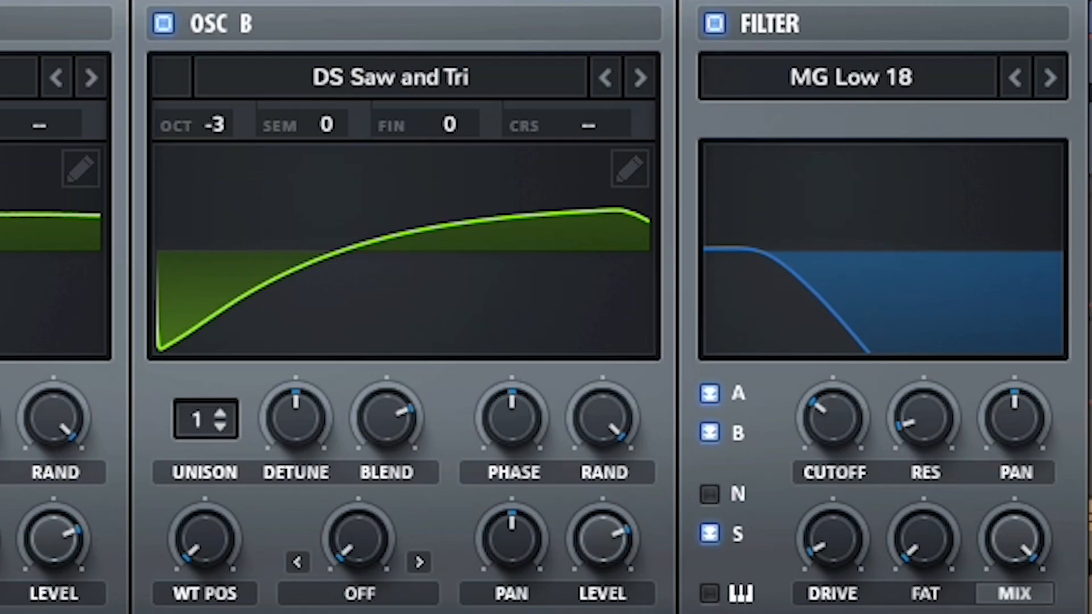
# Compare Serum's MG Low 18 filter off and on, review the Normal filter types, try the cutoff, and close the synth window
pyautogui.click(715, 23)
pyautogui.click(715, 23)
pyautogui.click(851, 78)
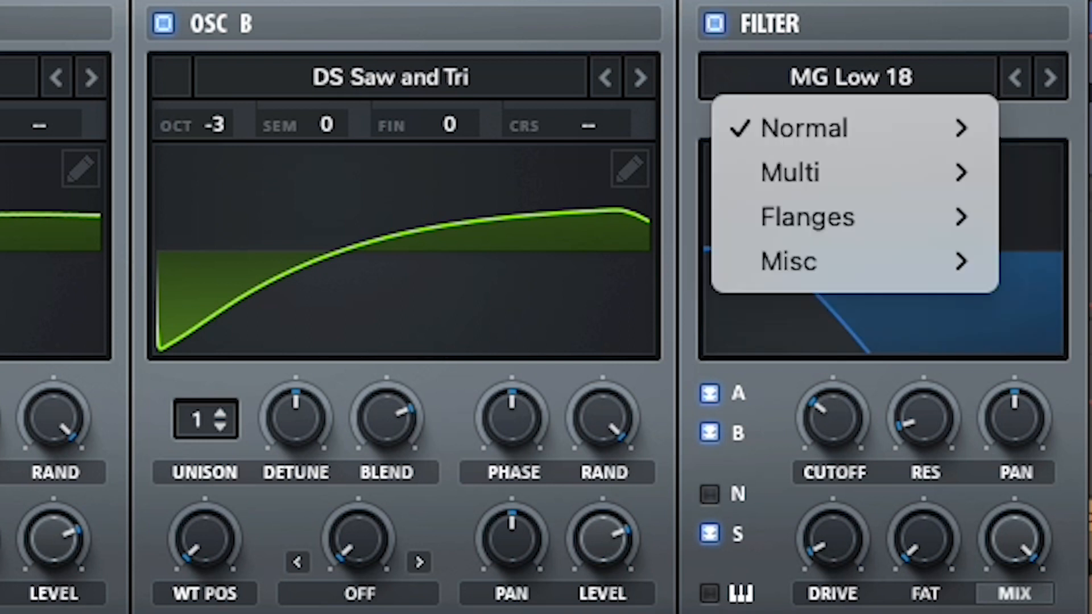
pyautogui.moveTo(851, 127)
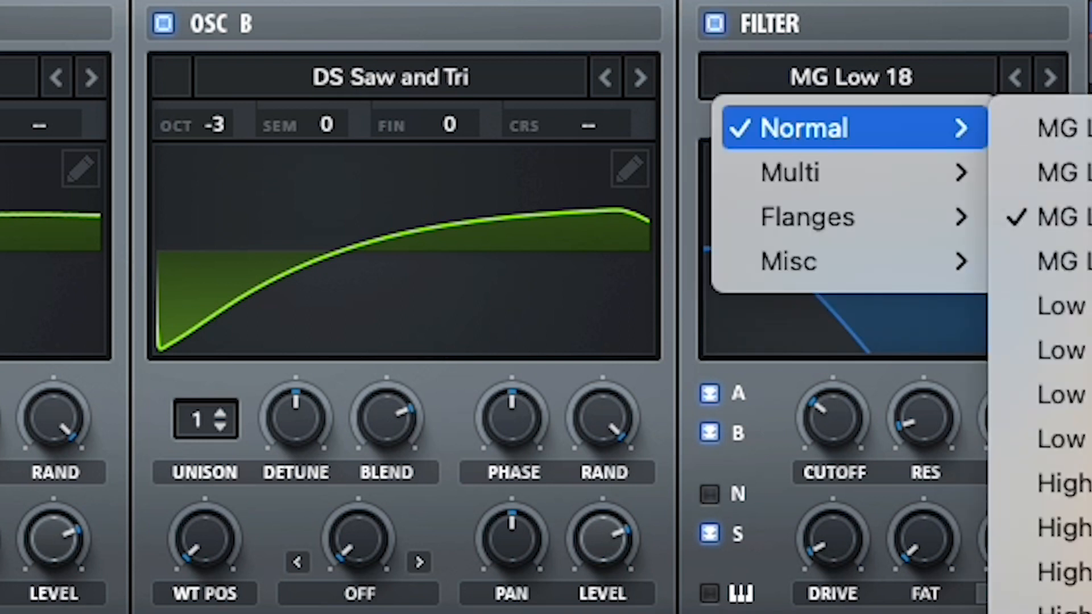
pyautogui.press('Escape')
pyautogui.moveTo(832, 419)
pyautogui.mouseDown()
pyautogui.moveTo(832, 227)
pyautogui.moveTo(833, 398)
pyautogui.mouseUp()
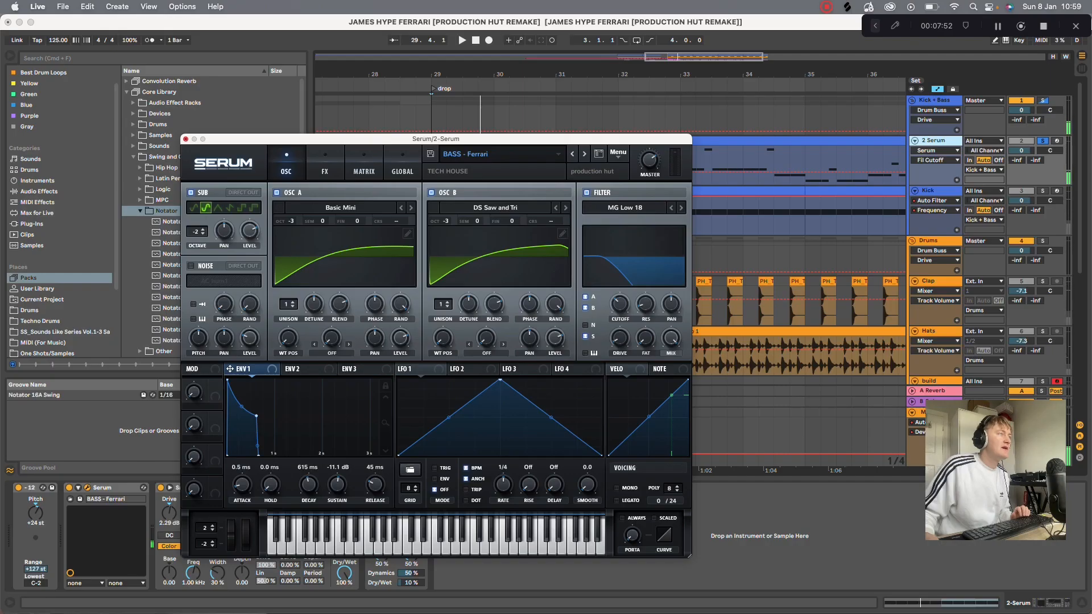
pyautogui.click(187, 139)
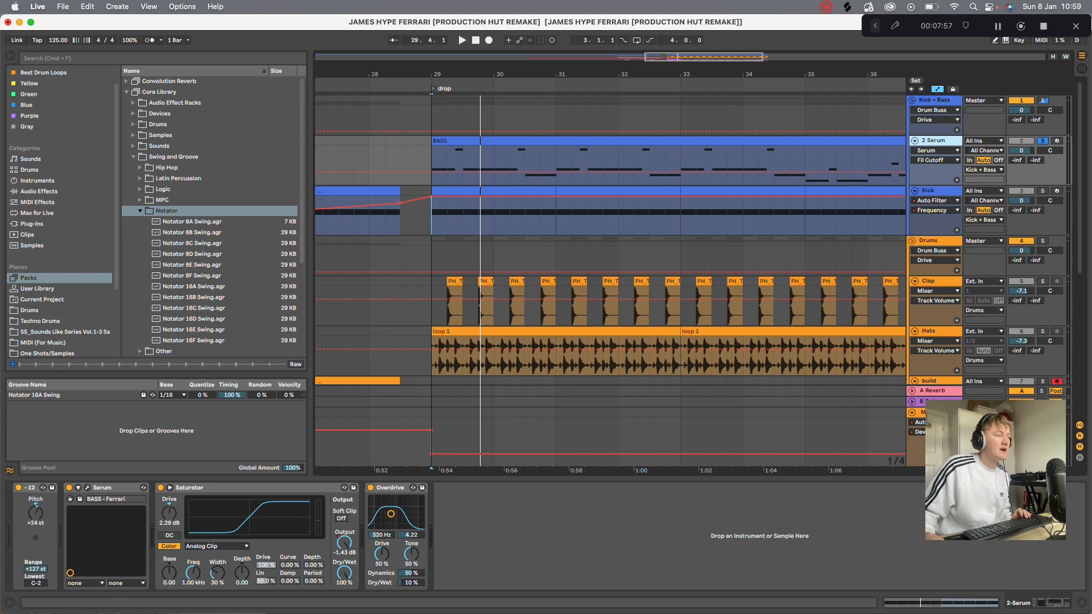
# Play the soloed bass while toggling its Overdrive device for comparison, and unsolo the 2-Serum track
pyautogui.press('space')
pyautogui.click(373, 491)
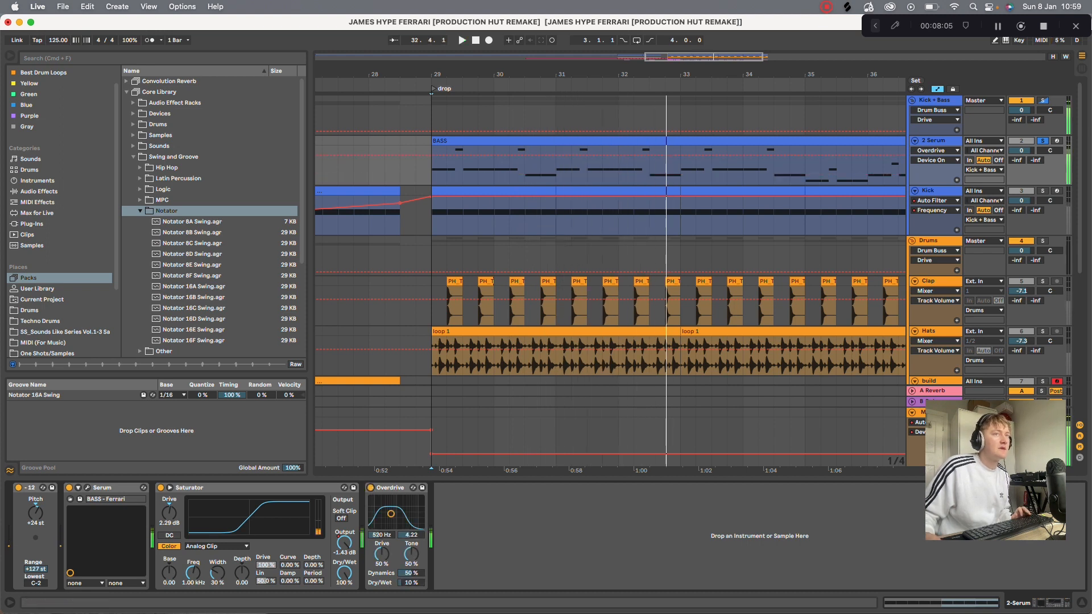
pyautogui.click(1043, 141)
# Bring the vocal, Lead and guitar tracks around the drop into view
pyautogui.moveTo(706, 74); pyautogui.dragTo(707, 38)
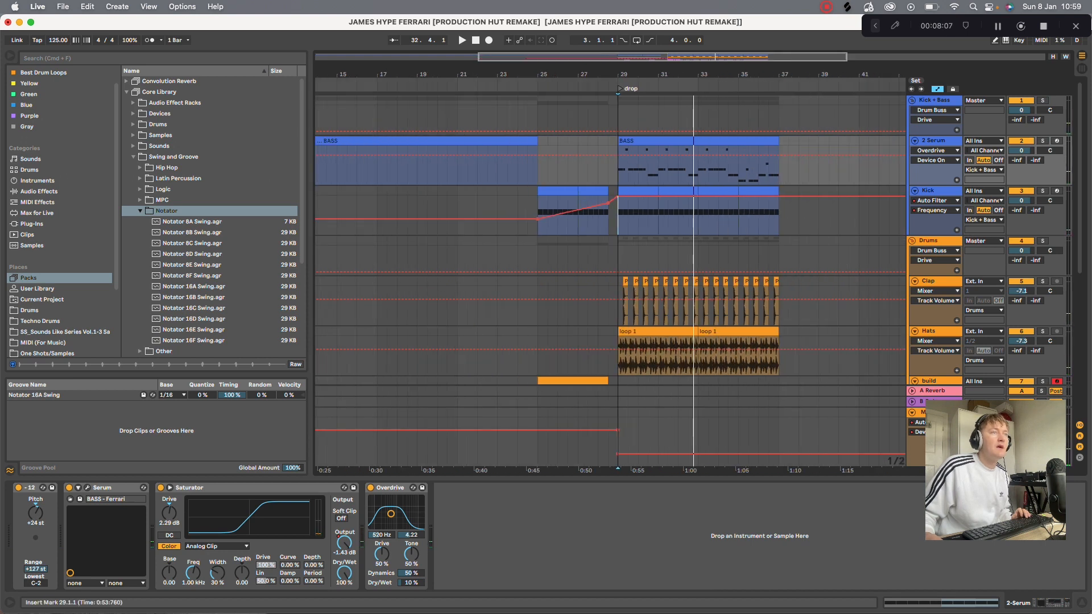
pyautogui.scroll(-10, 609, 239)
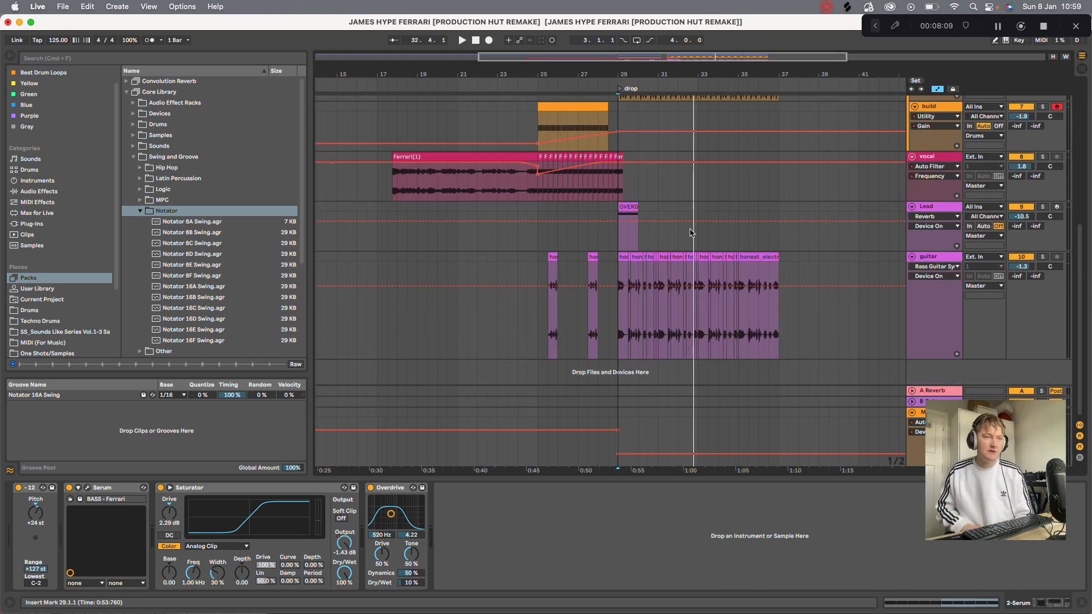